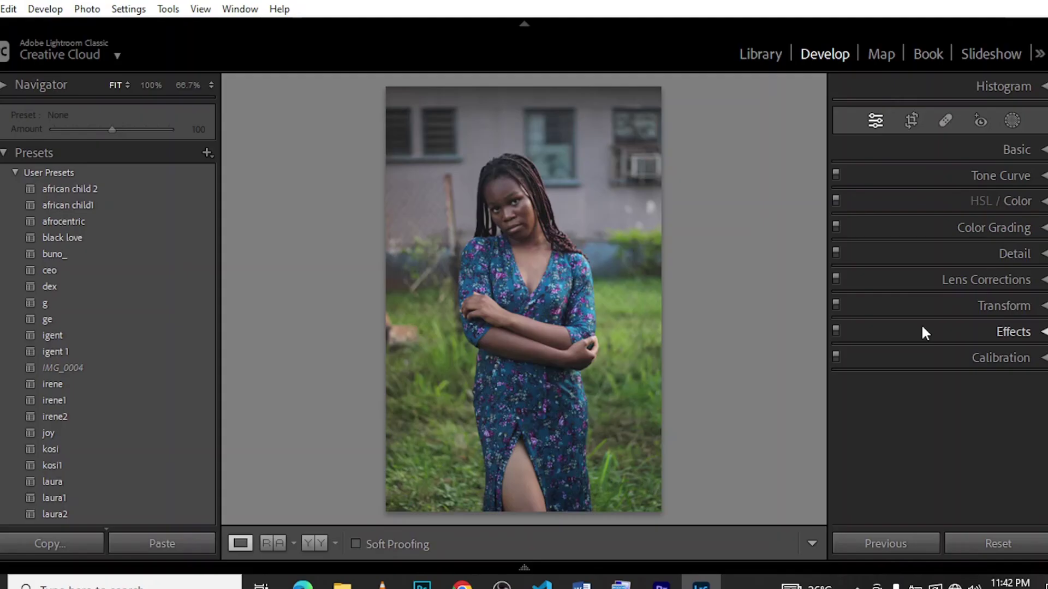
Step: Examine the woman's face at 100% zoom, then return to the full photo
left_click(526, 200)
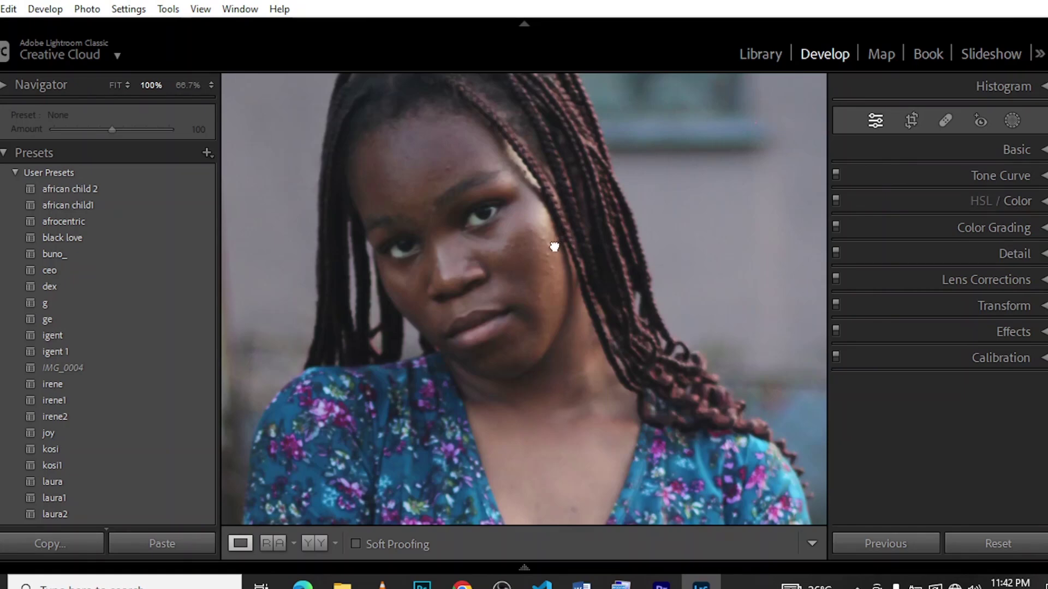
left_click_drag(555, 247, 534, 280)
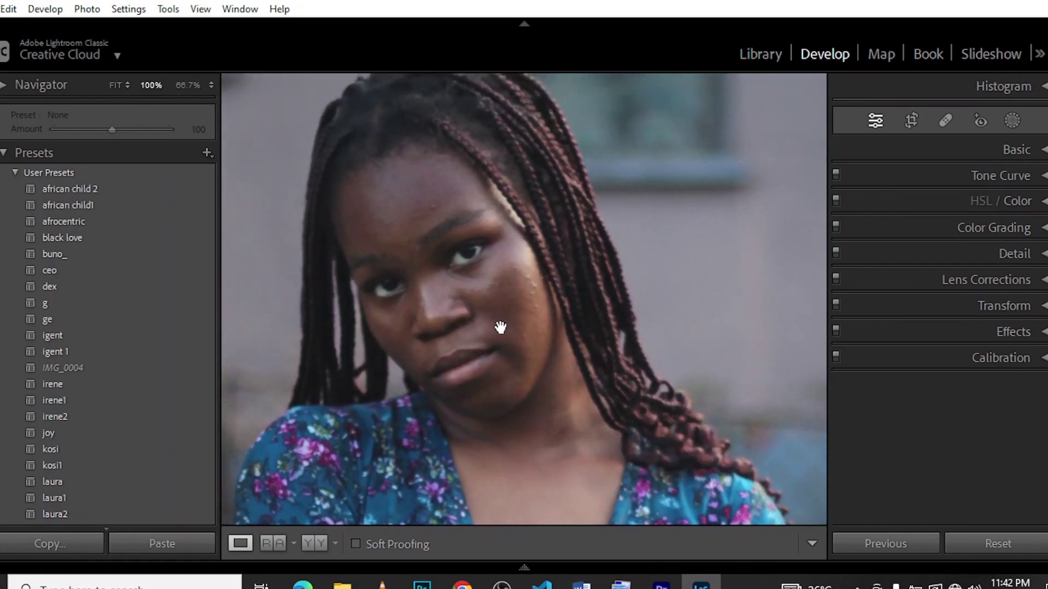
left_click(502, 327)
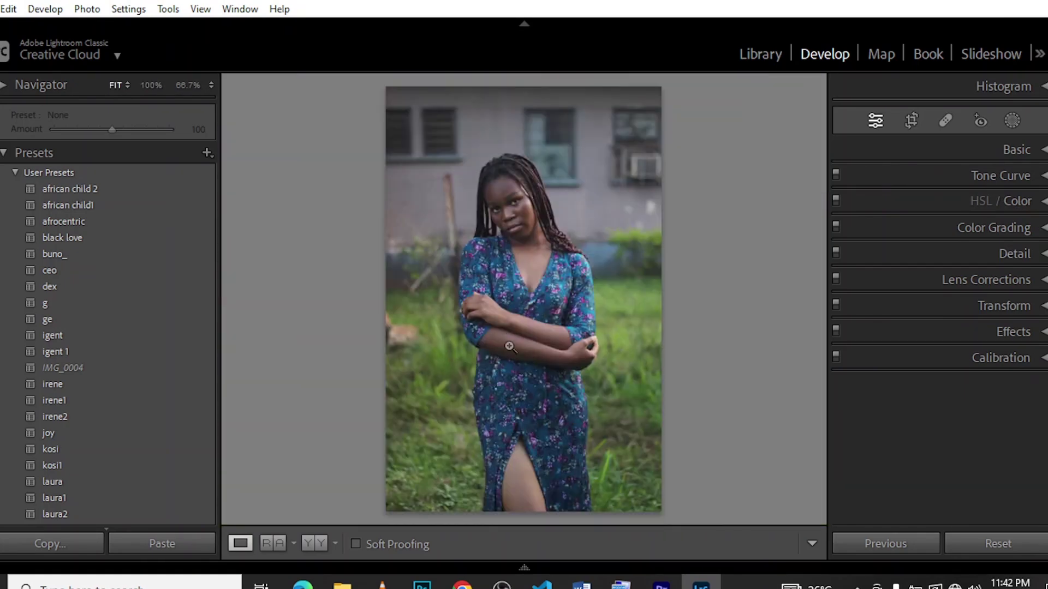
Step: Set the photo's Highlights to −72 and Shadows to +47 in the basic tone adjustments
left_click(1015, 146)
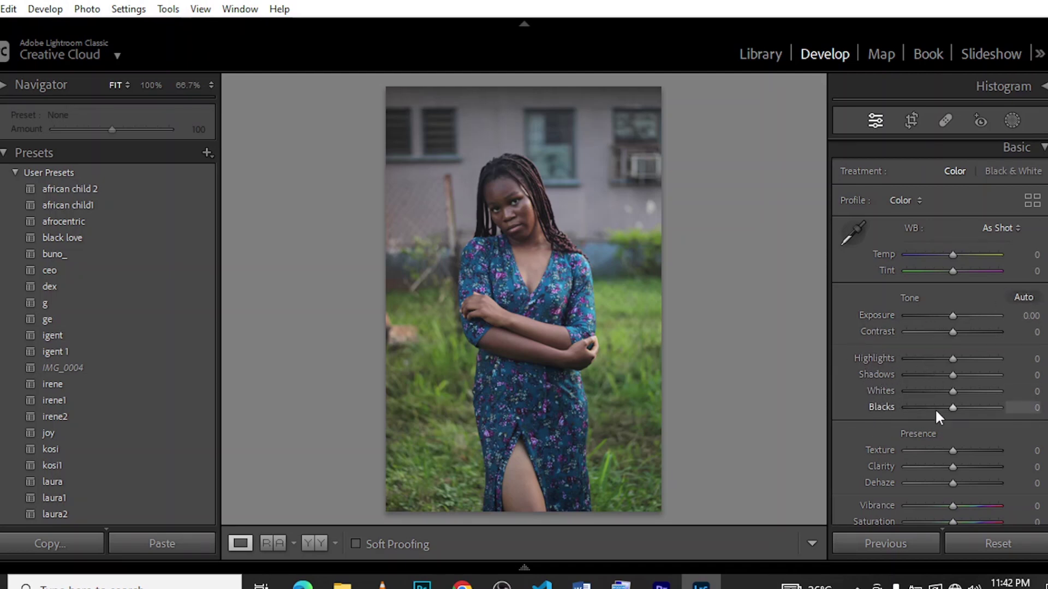
scroll(938, 327, "down", 2)
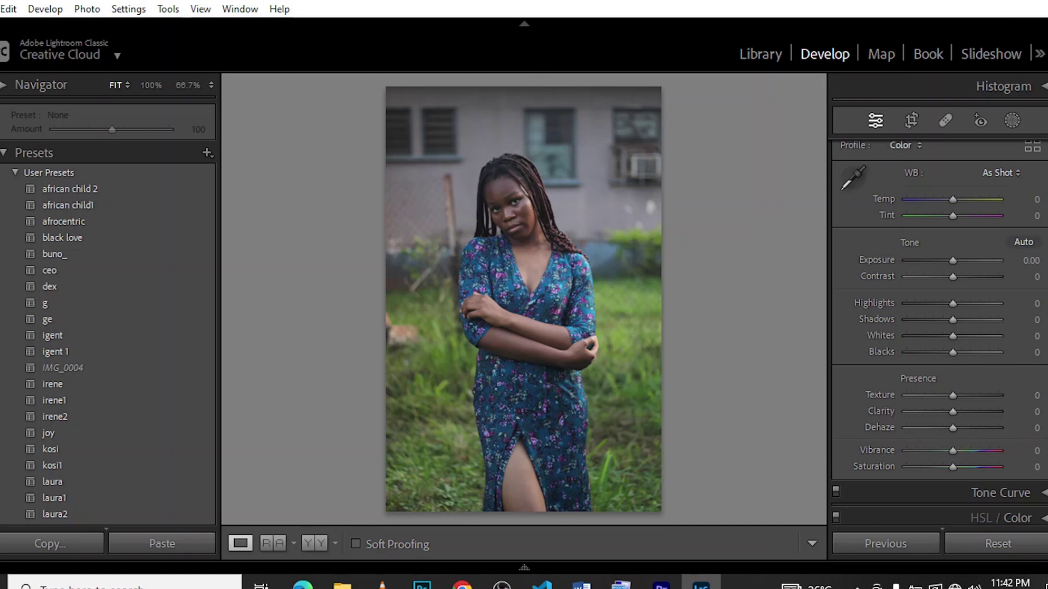
scroll(939, 327, "up", 1)
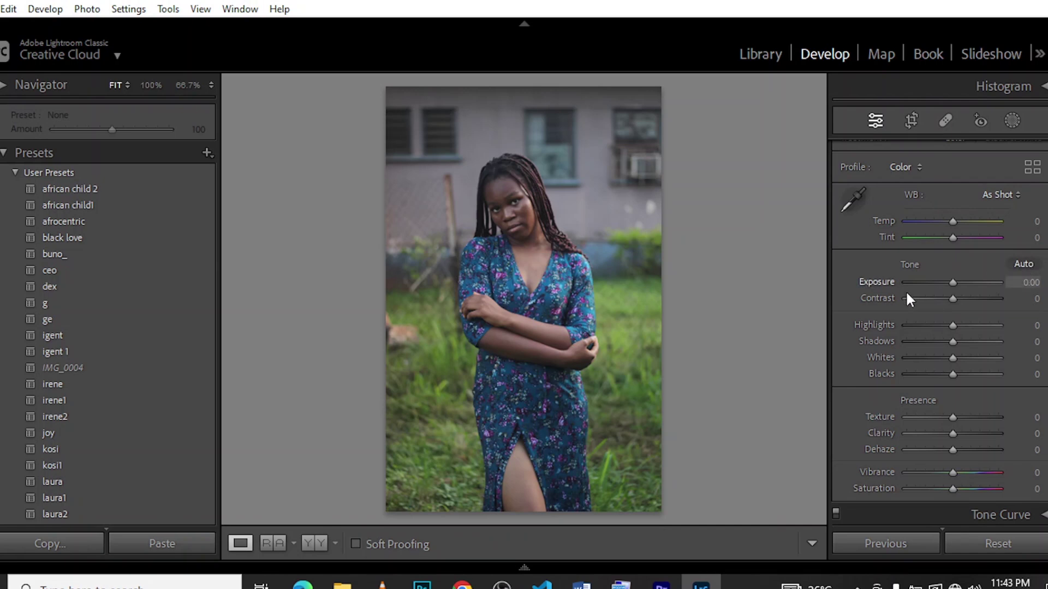
left_click(922, 326)
left_click_drag(921, 323, 918, 323)
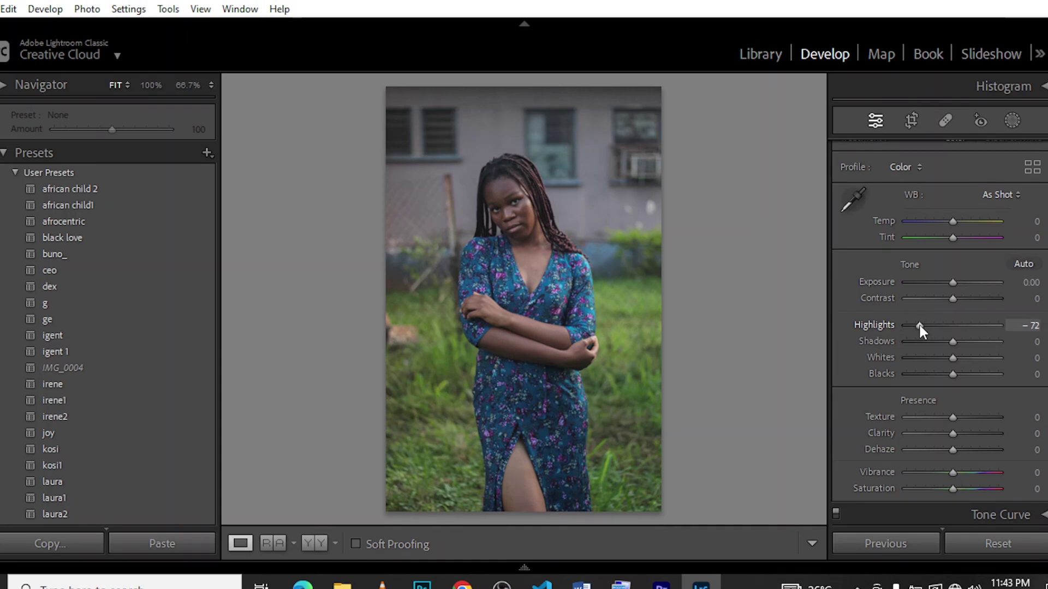
left_click(974, 340)
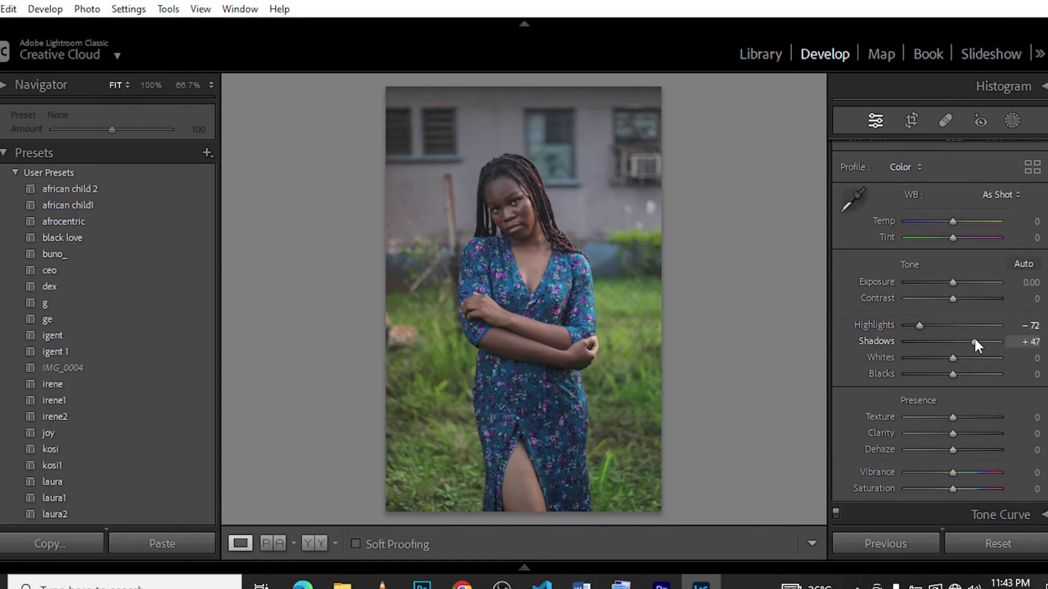
Step: Refine the basic tone adjustments with Blacks at −16, Whites at −49 and Highlights at −21
left_click(930, 374)
left_click_drag(930, 375, 944, 379)
left_click(930, 359)
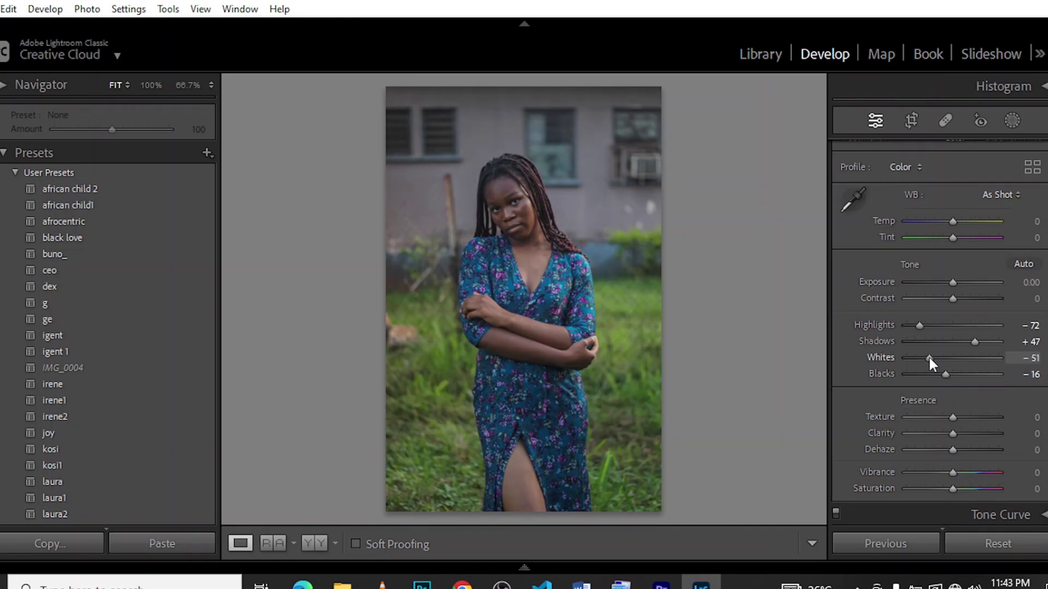
left_click(977, 360)
left_click_drag(975, 358, 928, 358)
left_click(951, 323)
left_click_drag(952, 325, 943, 326)
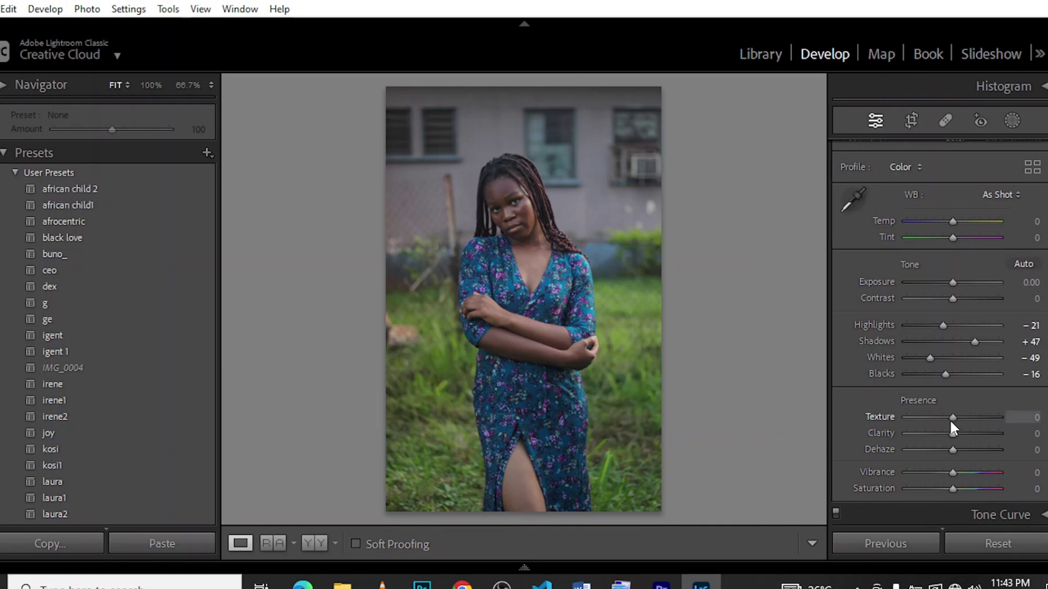
Step: Set the photo's Texture to −12 and Clarity to +11
left_click_drag(950, 417, 945, 417)
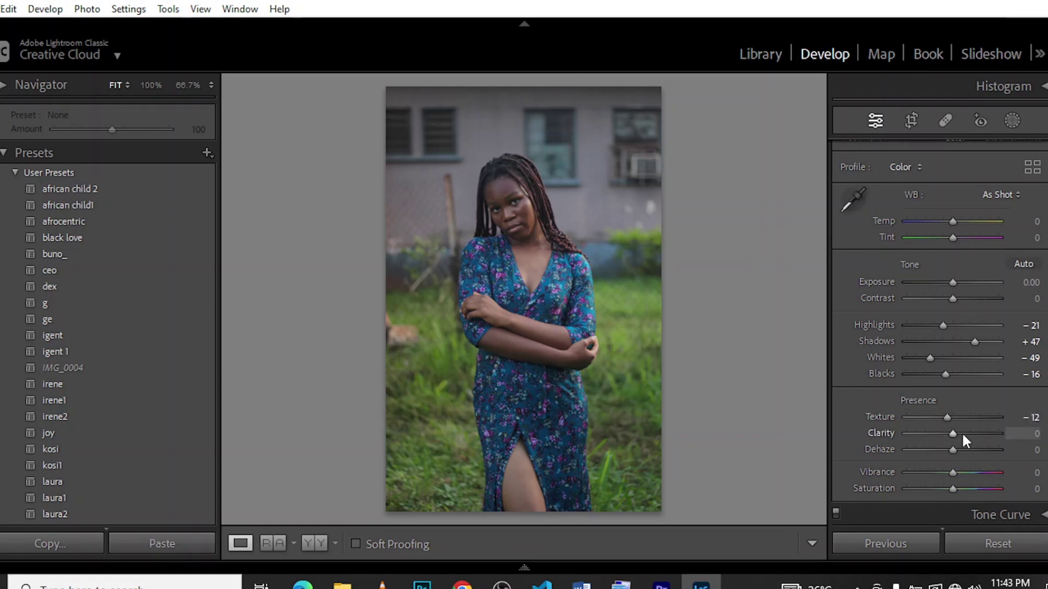
left_click_drag(963, 436, 957, 433)
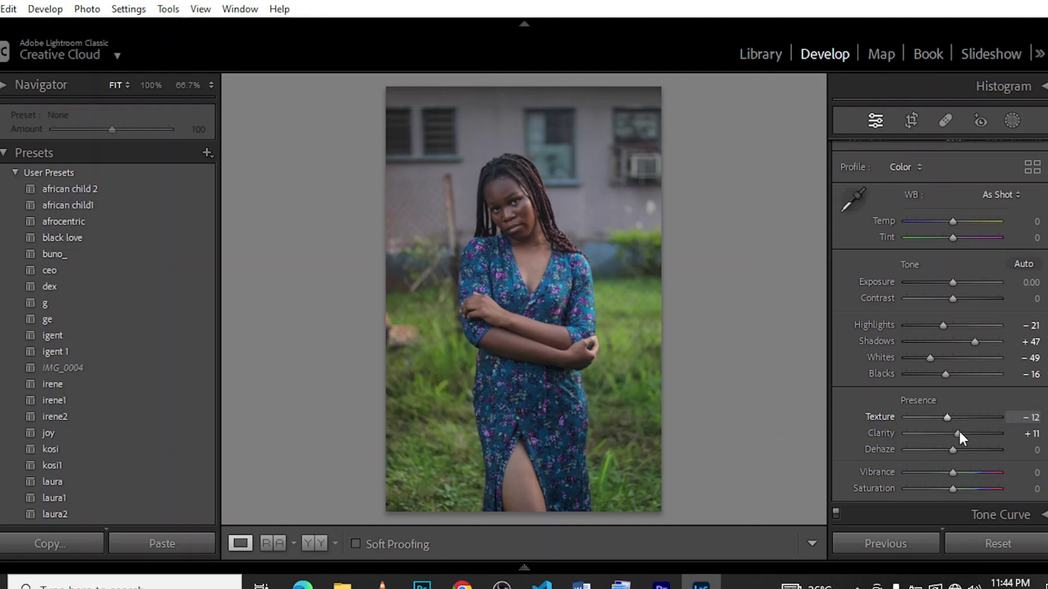
scroll(938, 333, "up", 1)
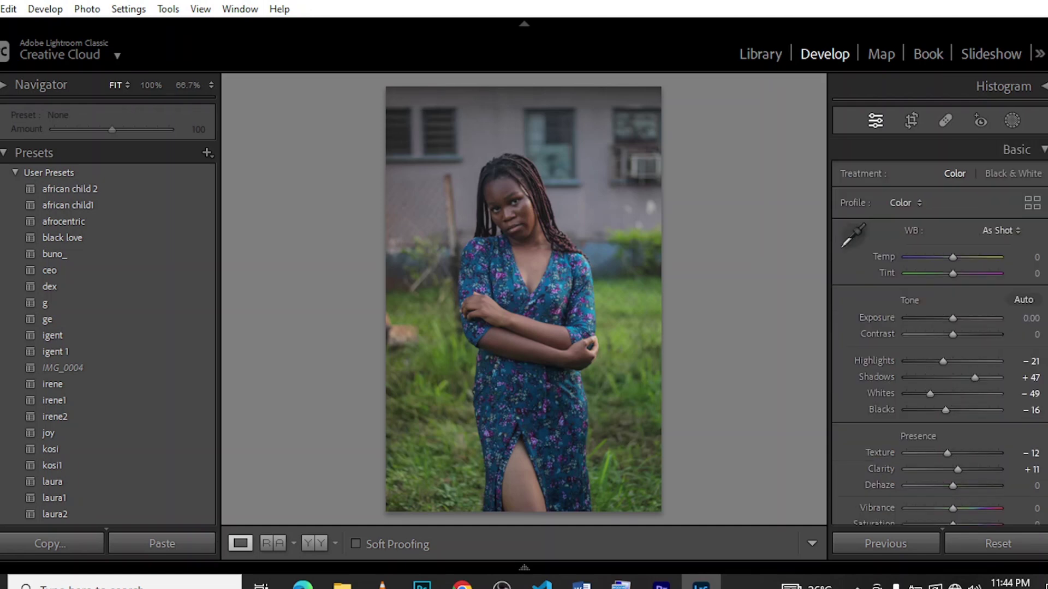
left_click(1016, 146)
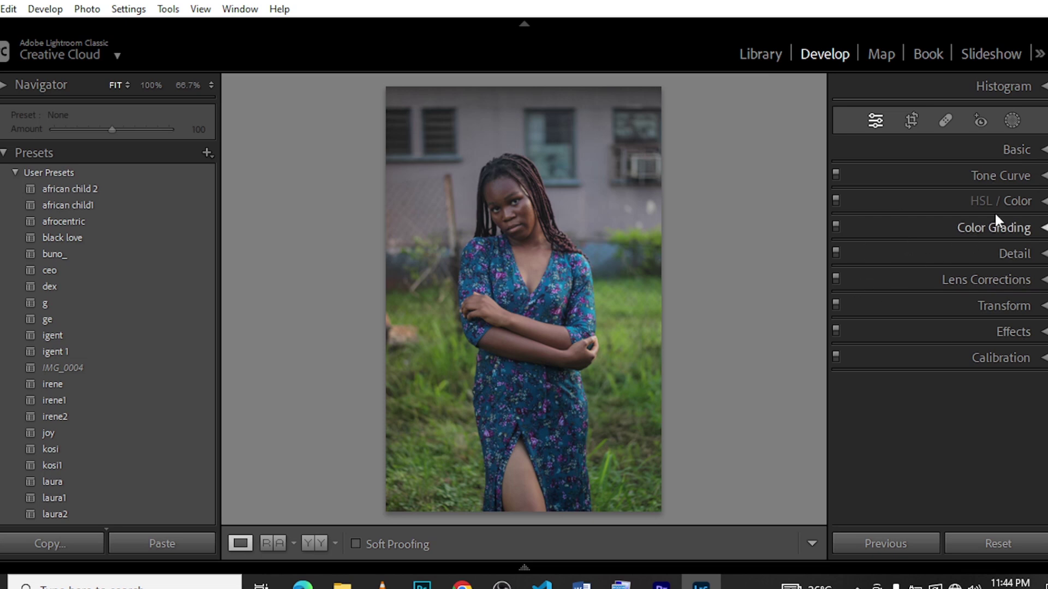
Step: Shift the hue of the greens to −38 in the HSL / Color adjustments
left_click(1017, 178)
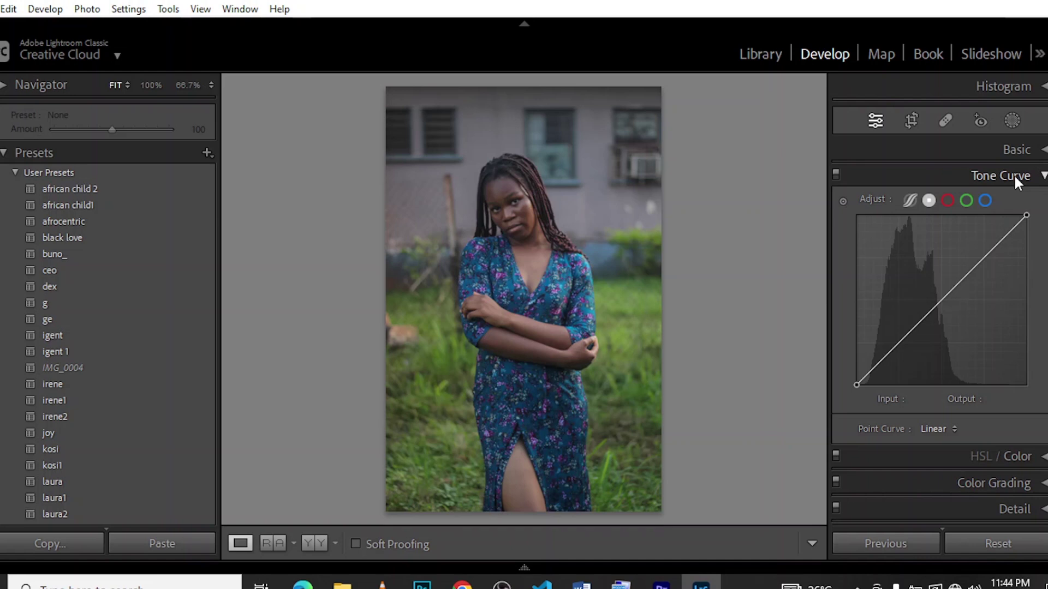
left_click(1014, 176)
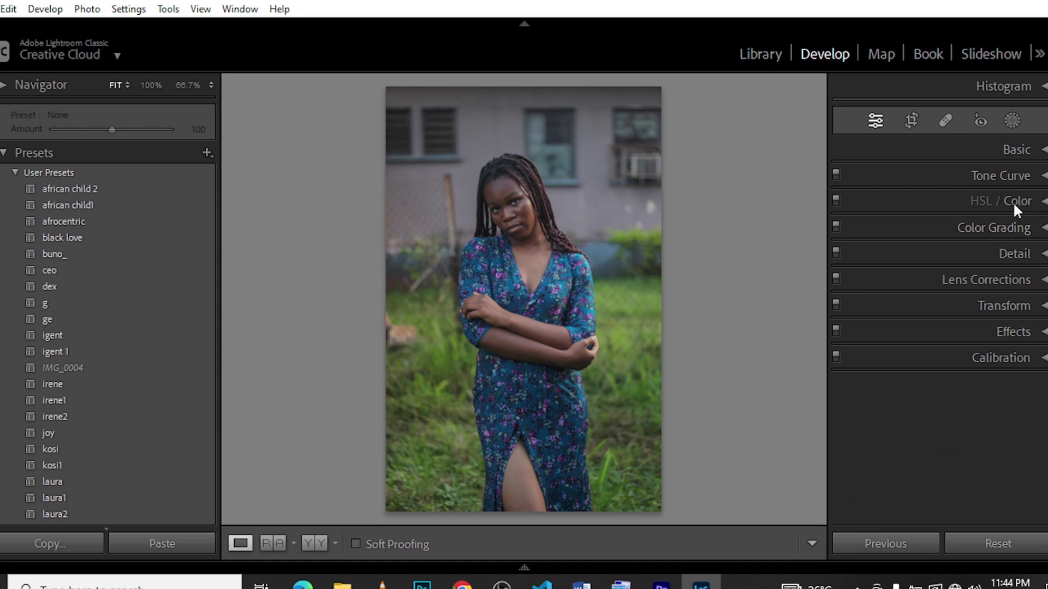
left_click(1012, 201)
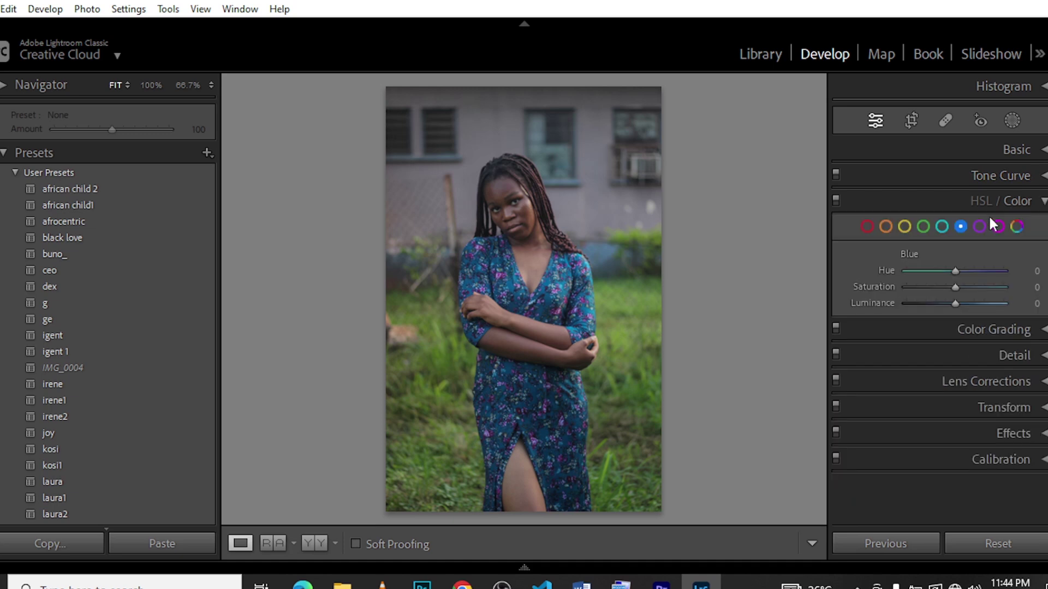
left_click(924, 227)
left_click_drag(955, 270, 994, 279)
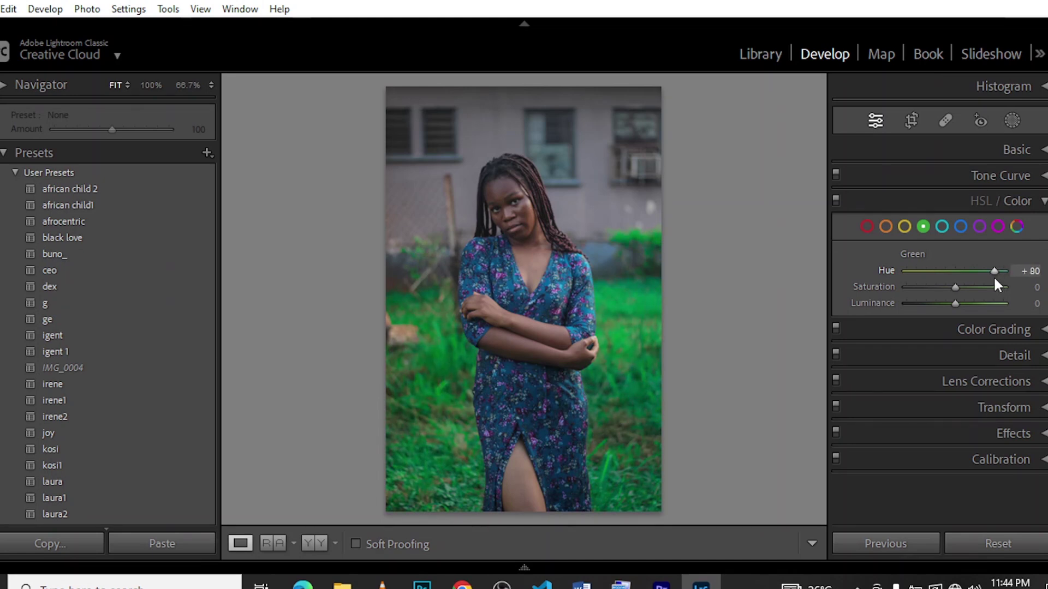
left_click_drag(993, 274, 936, 271)
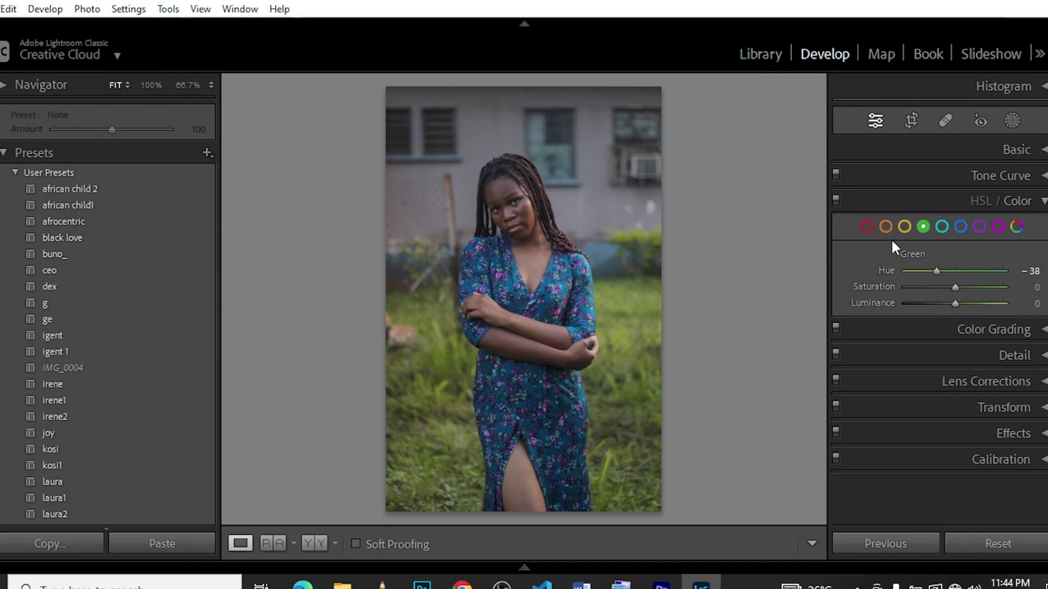
Step: Set the blues' Saturation to +32 and Luminance to +52 in the HSL / Color adjustments
left_click(961, 227)
left_click(971, 287)
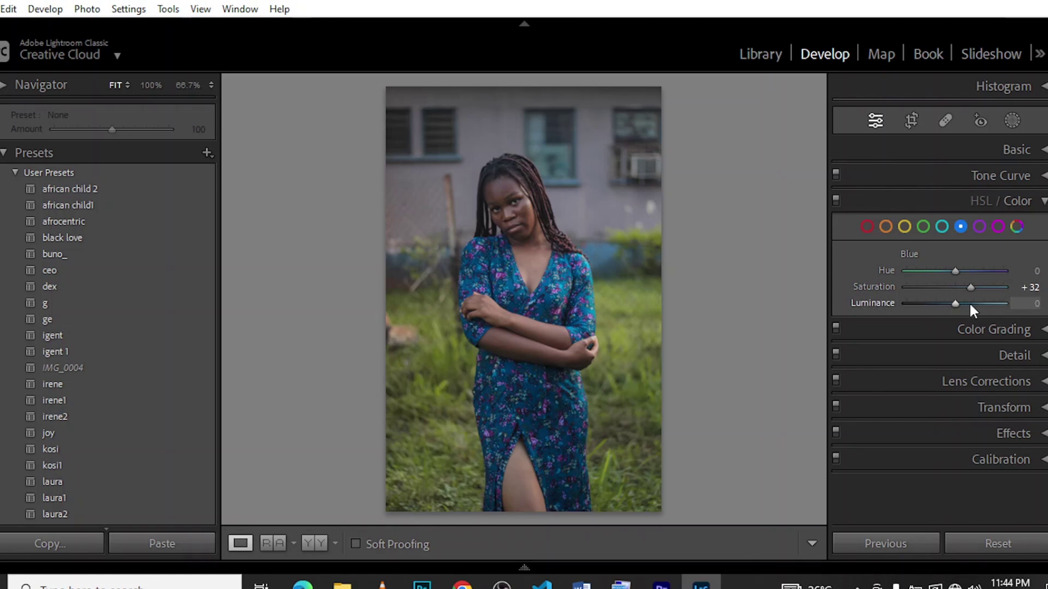
left_click(975, 304)
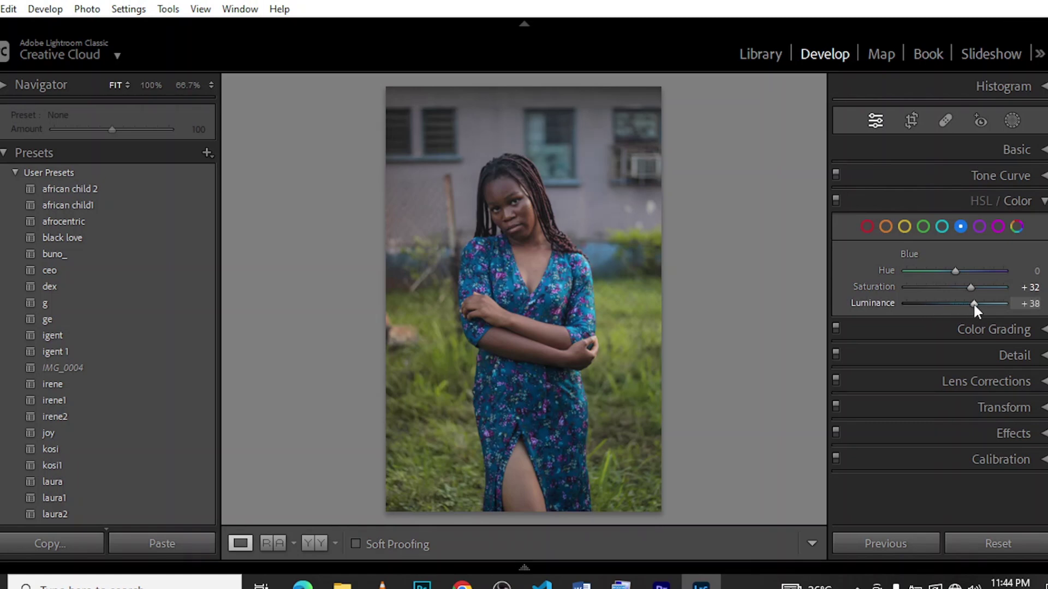
left_click_drag(974, 305, 981, 307)
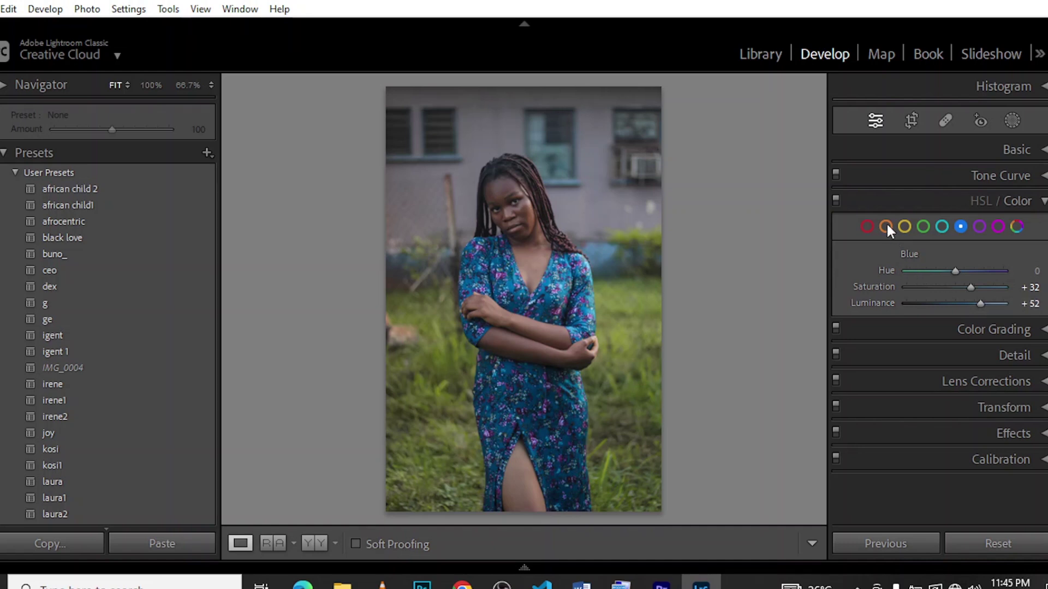
left_click(1022, 201)
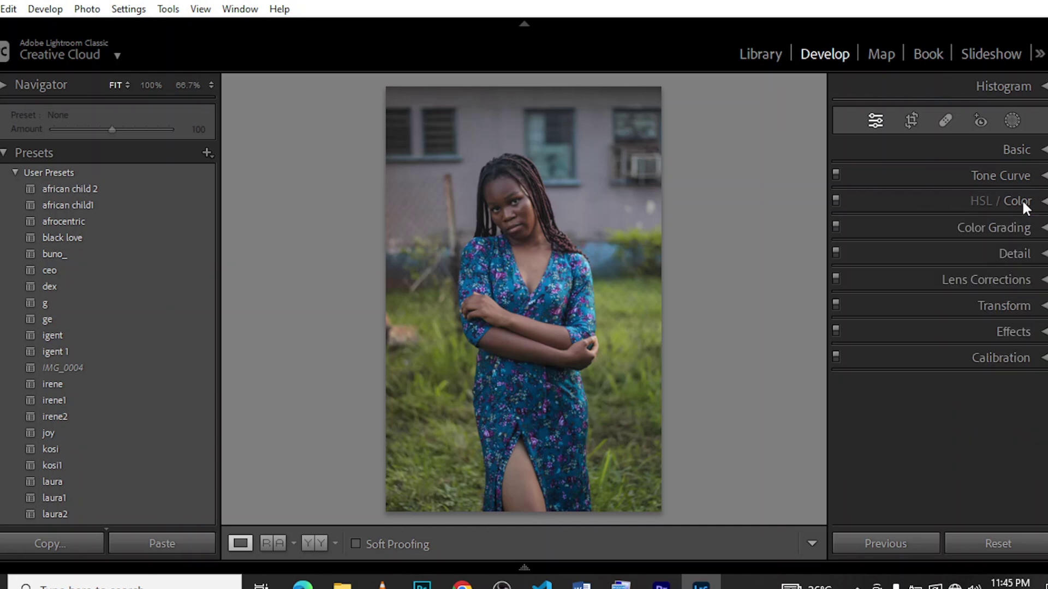
Step: Add shadow, midtone and highlight points to the main tone curve at 65/65, 130/130 and 190/192 (input/output)
left_click(1010, 176)
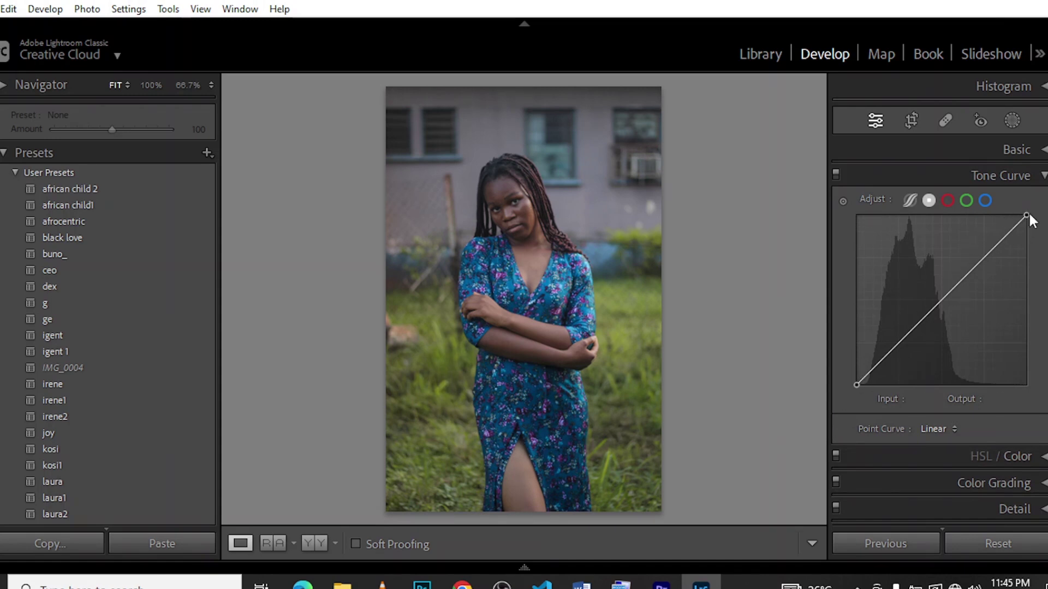
left_click(943, 300)
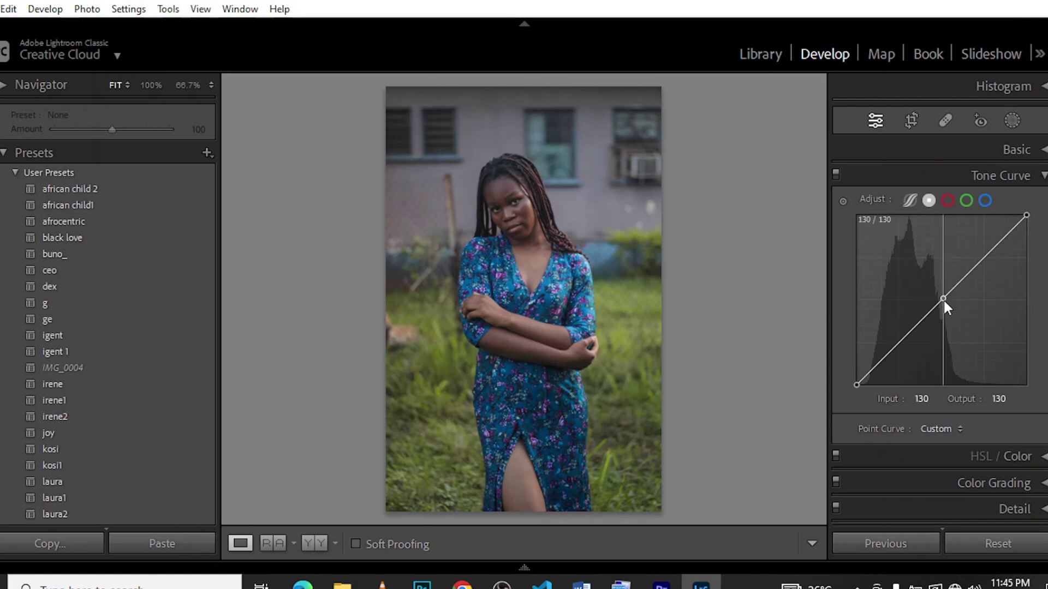
left_click(900, 342)
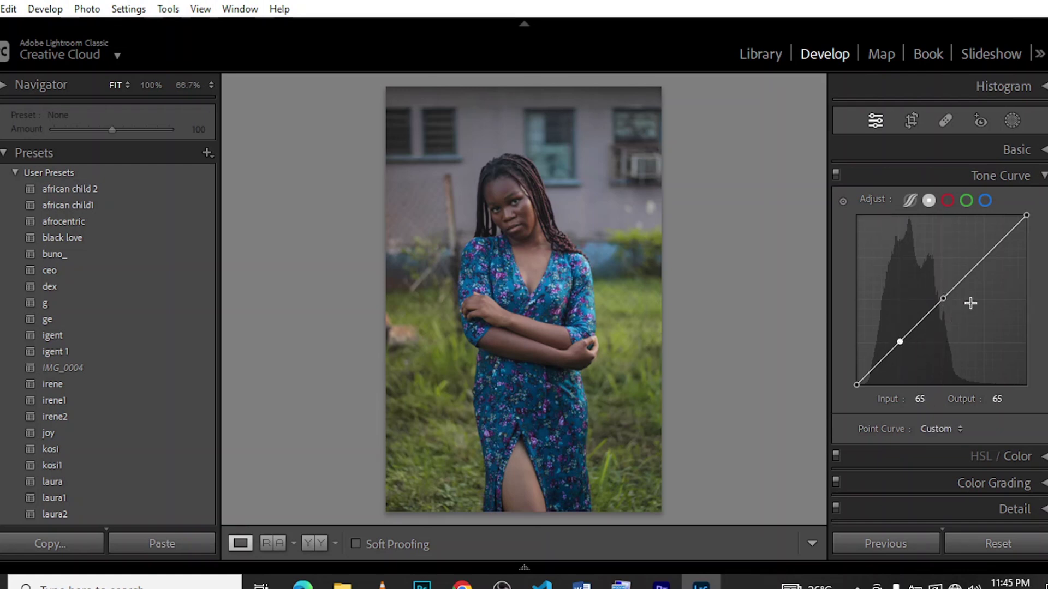
left_click(985, 260)
mouse_move(986, 260)
left_mouse_down()
mouse_move(957, 227)
mouse_move(991, 270)
mouse_move(983, 253)
left_mouse_up()
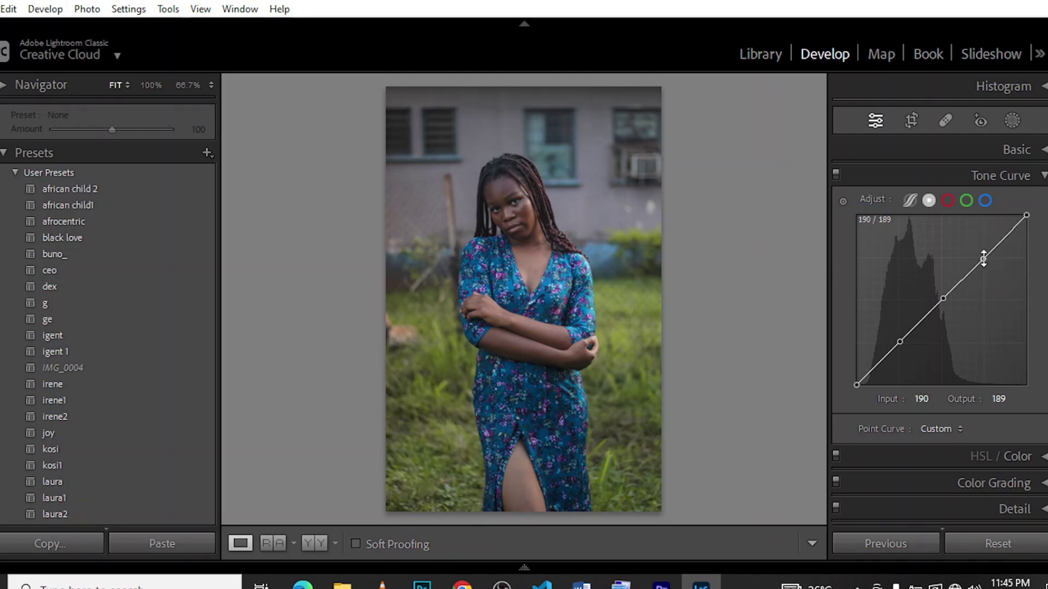
key("ctrl+z")
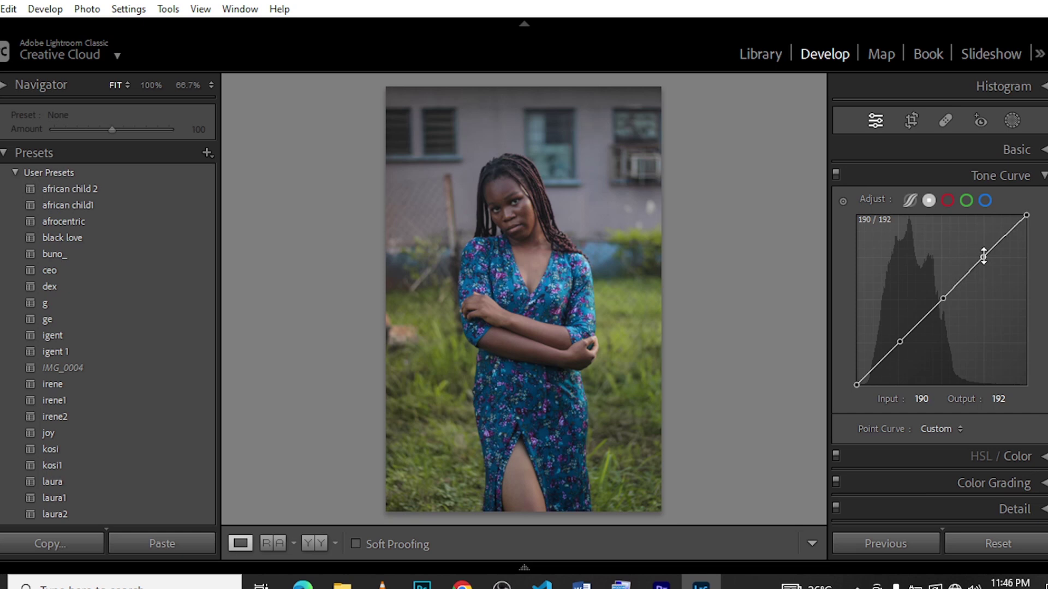
left_click_drag(899, 339, 898, 342)
key("ctrl+z")
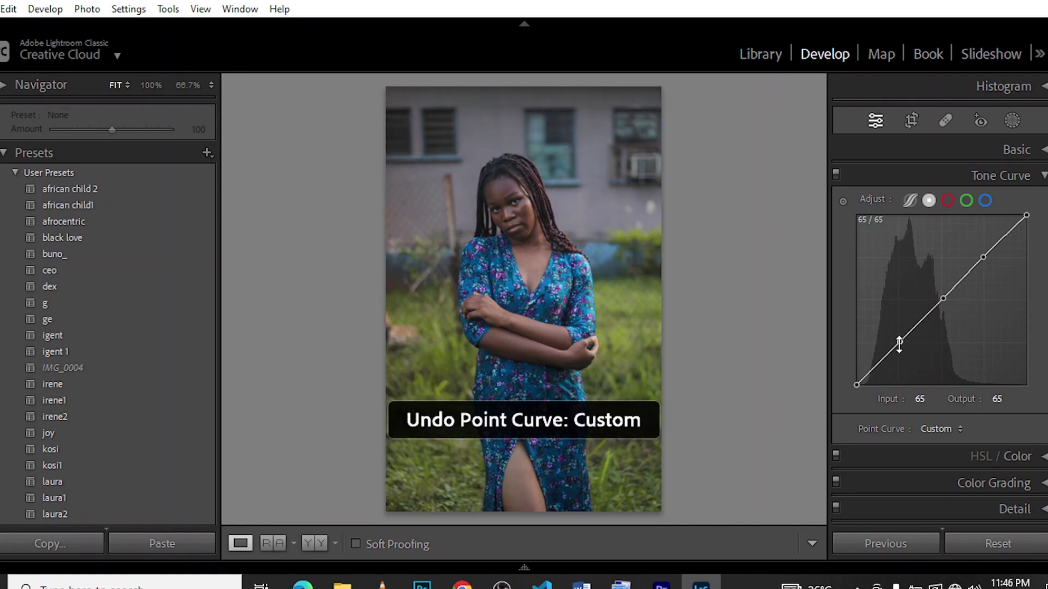
Step: Move the main curve's black point to input 8, output 0, and its midtone point to input 125, output 133
left_click_drag(858, 385, 860, 392)
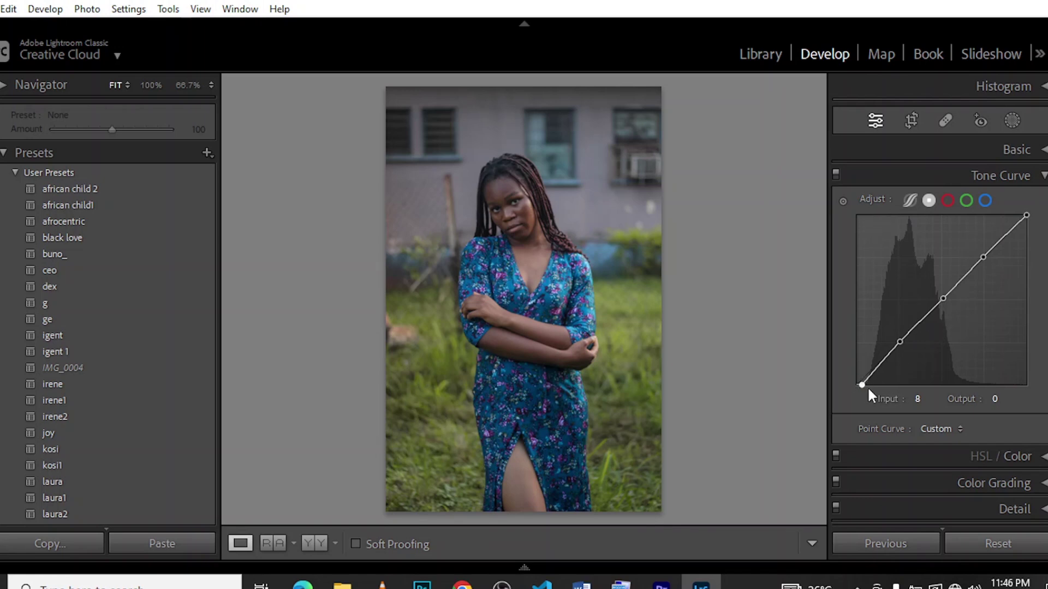
left_click(861, 385)
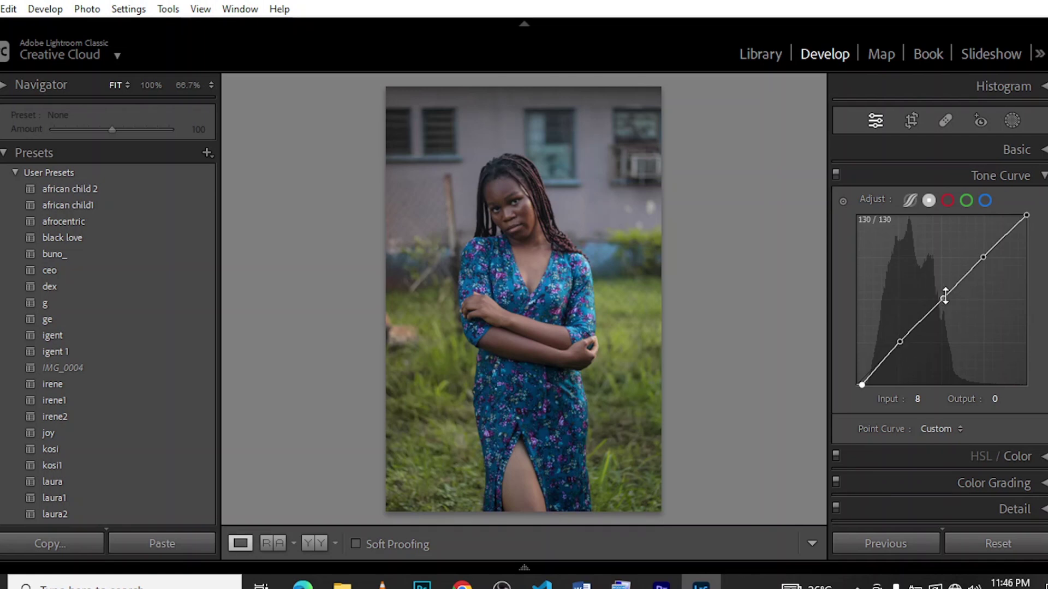
left_click_drag(943, 299, 940, 296)
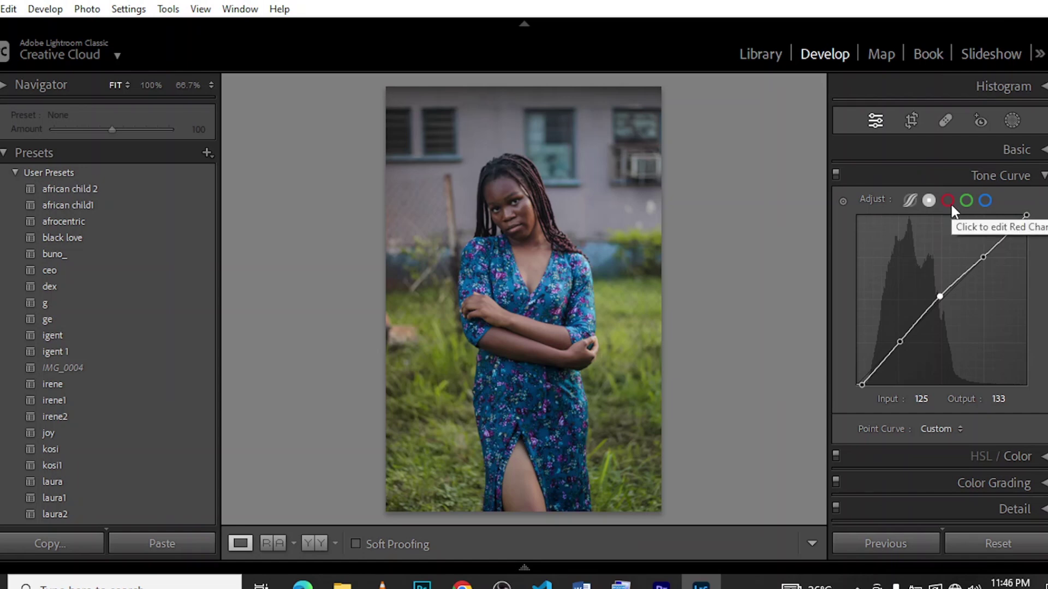
Step: Add shadow, midtone and highlight points to the blue channel curve, placing the midtone point at input 129, output 132
left_click(985, 201)
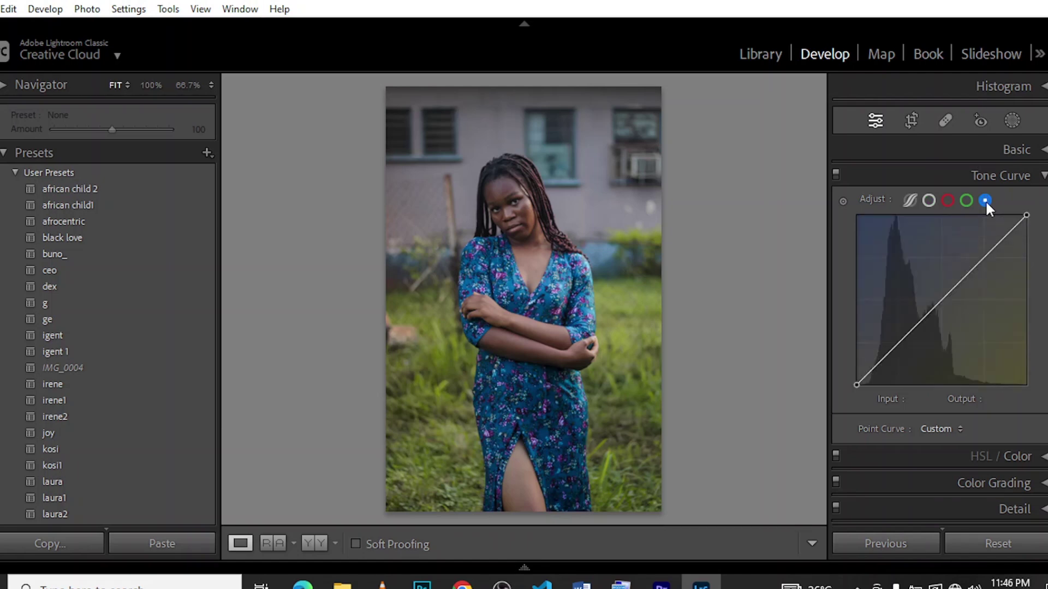
left_click(900, 342)
left_click(946, 299)
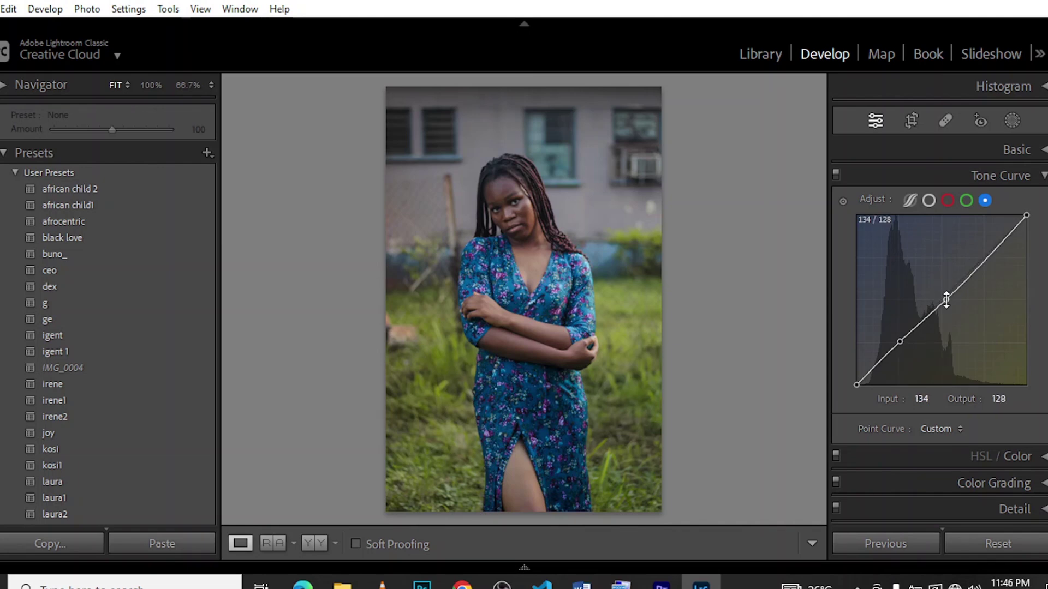
left_click(982, 263)
left_click_drag(946, 299, 943, 297)
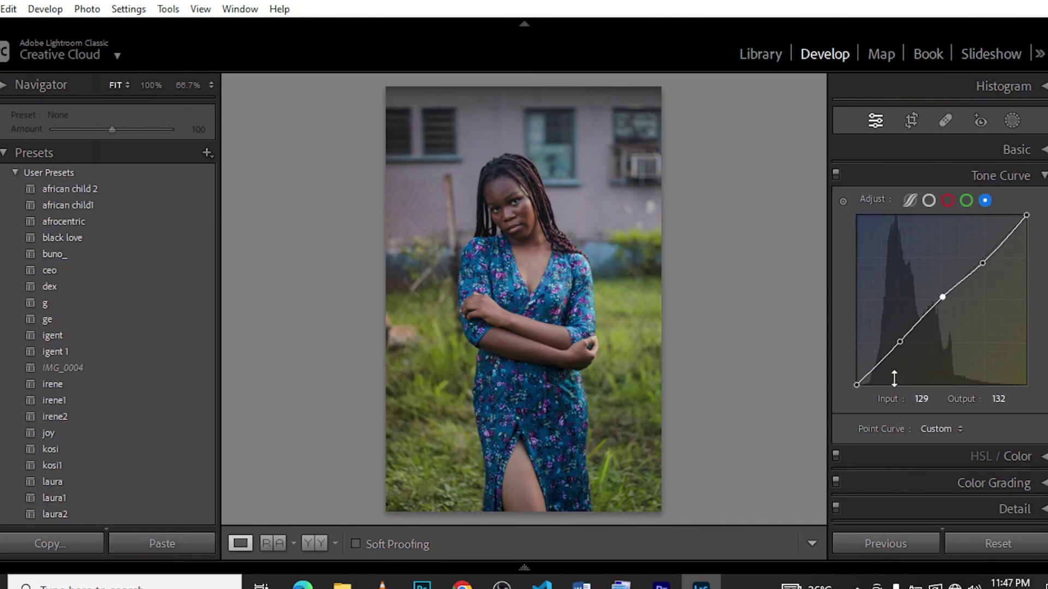
Step: Raise the blue channel curve's black point slightly and move its shadow point to input 62, output 63
mouse_move(856, 385)
left_mouse_down()
mouse_move(851, 369)
mouse_move(843, 376)
mouse_move(861, 411)
mouse_move(838, 375)
mouse_move(855, 374)
left_mouse_up()
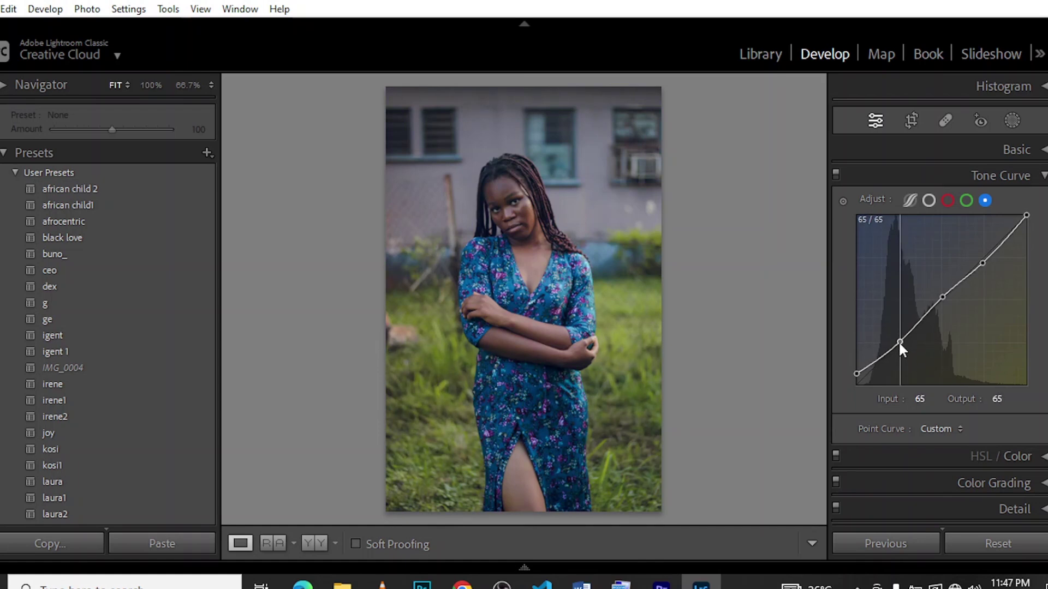
left_click_drag(898, 341, 896, 339)
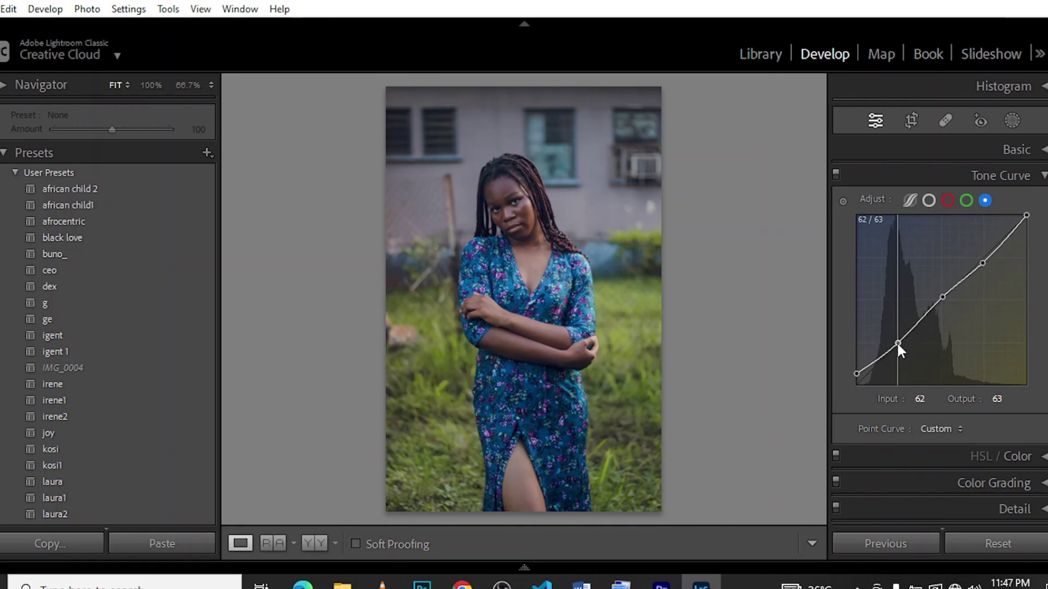
left_click_drag(897, 342, 896, 343)
Step: Move the blue channel curve's midtone point to input 123, output 130, and its highlight point to input 190, output 194
left_click_drag(942, 296, 939, 299)
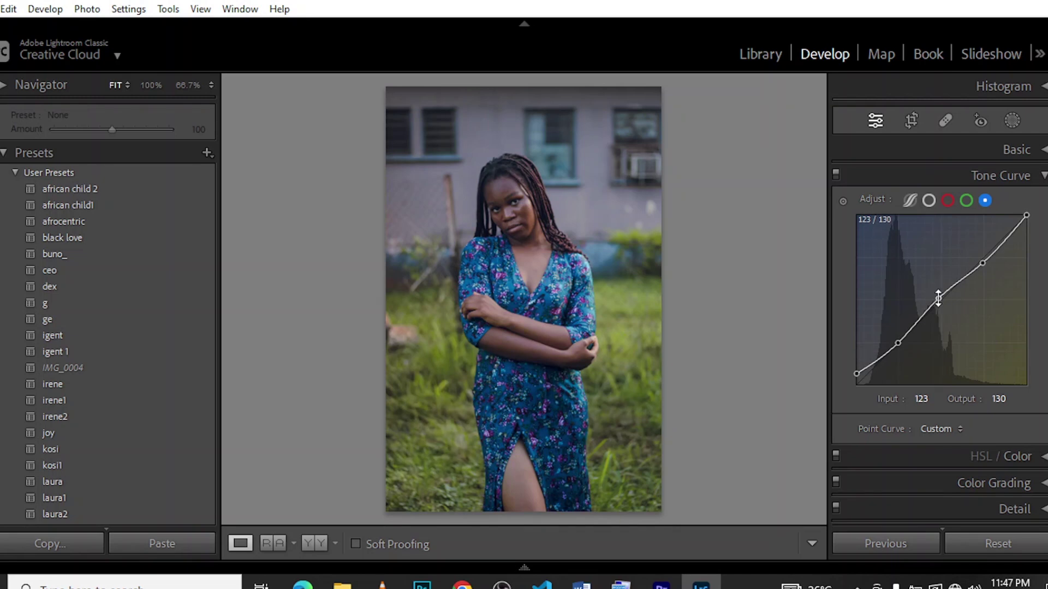
left_click_drag(982, 263, 982, 254)
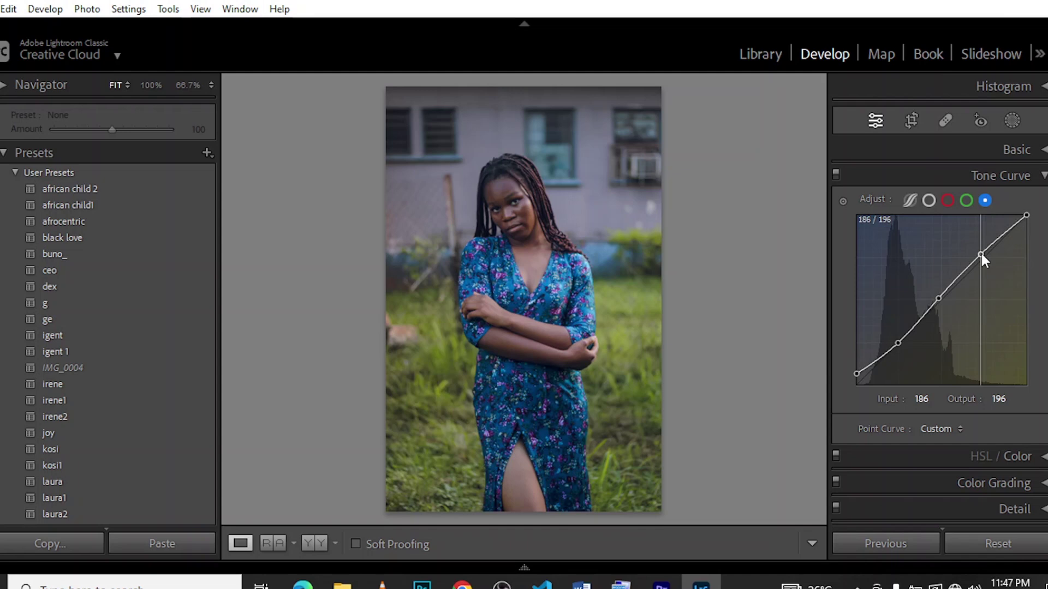
mouse_move(981, 254)
left_mouse_down()
mouse_move(988, 268)
mouse_move(983, 255)
left_mouse_up()
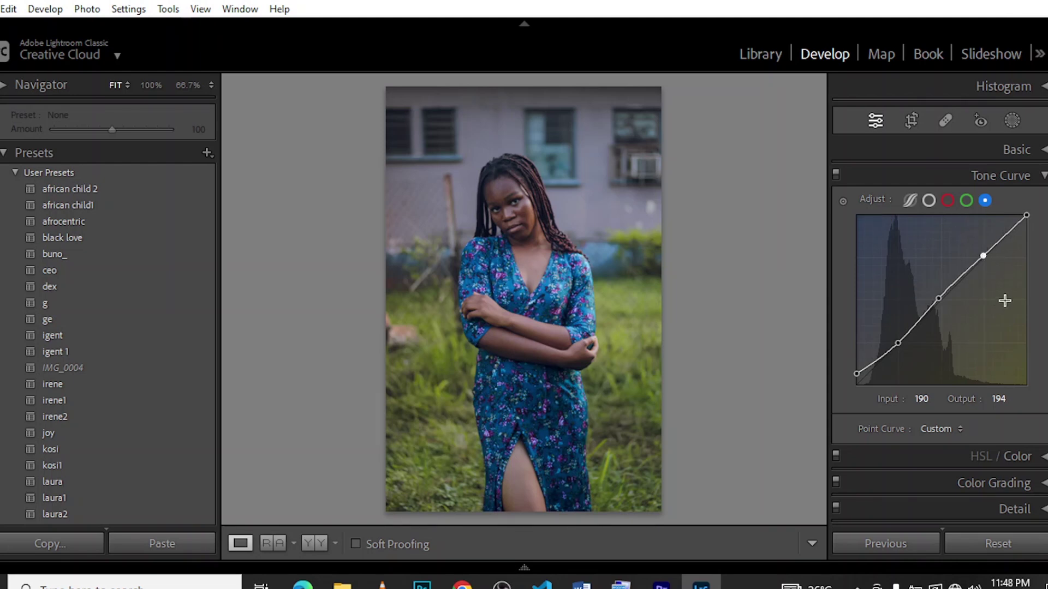
Step: Add shadow, midtone and highlight points to the red channel curve at 63/63, 130/130 and 190/190 (input/output)
left_click(949, 202)
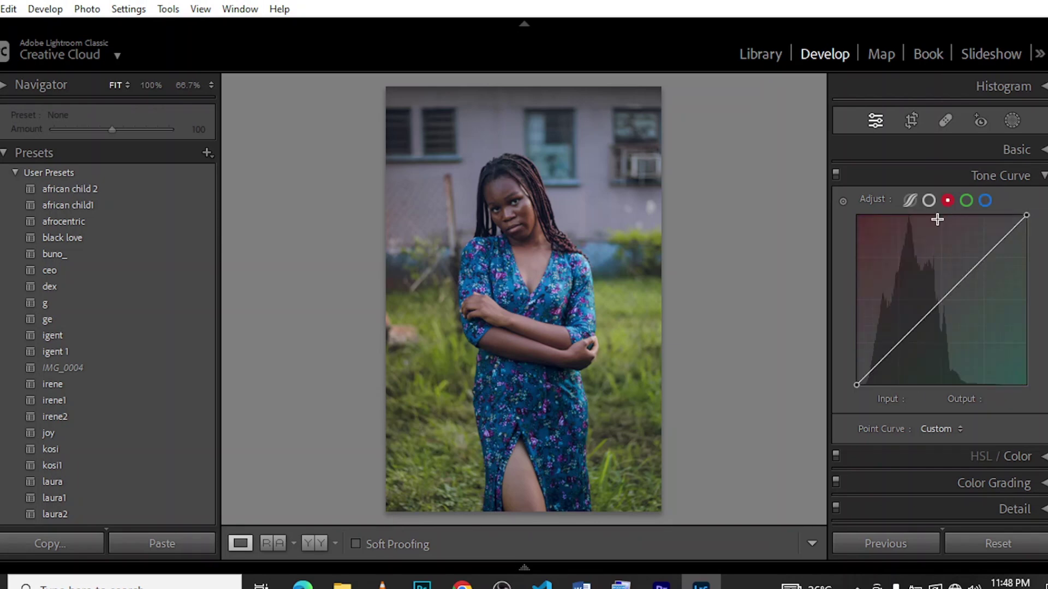
left_click(899, 344)
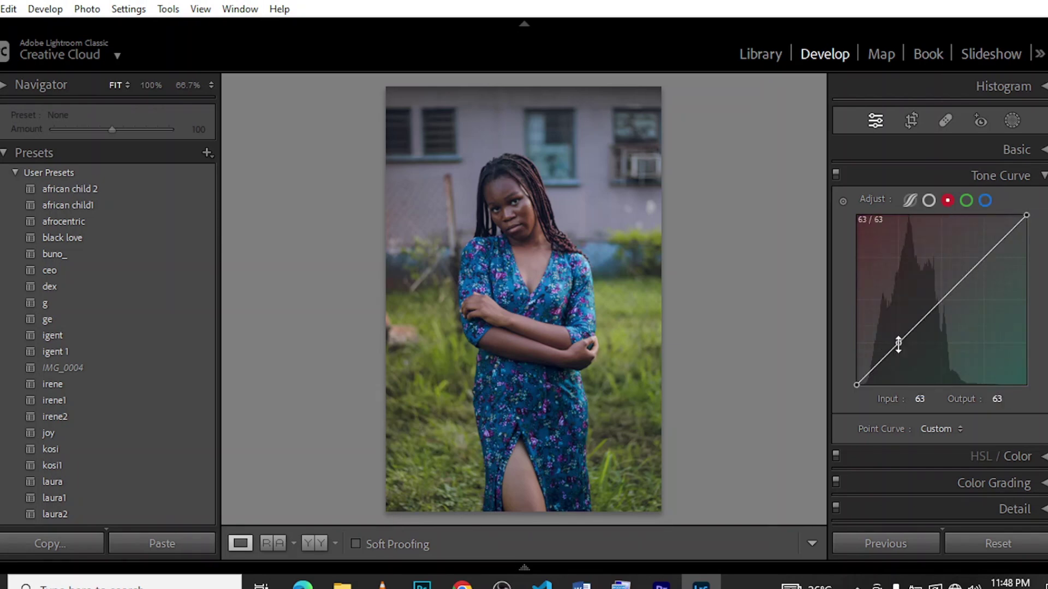
left_click(942, 299)
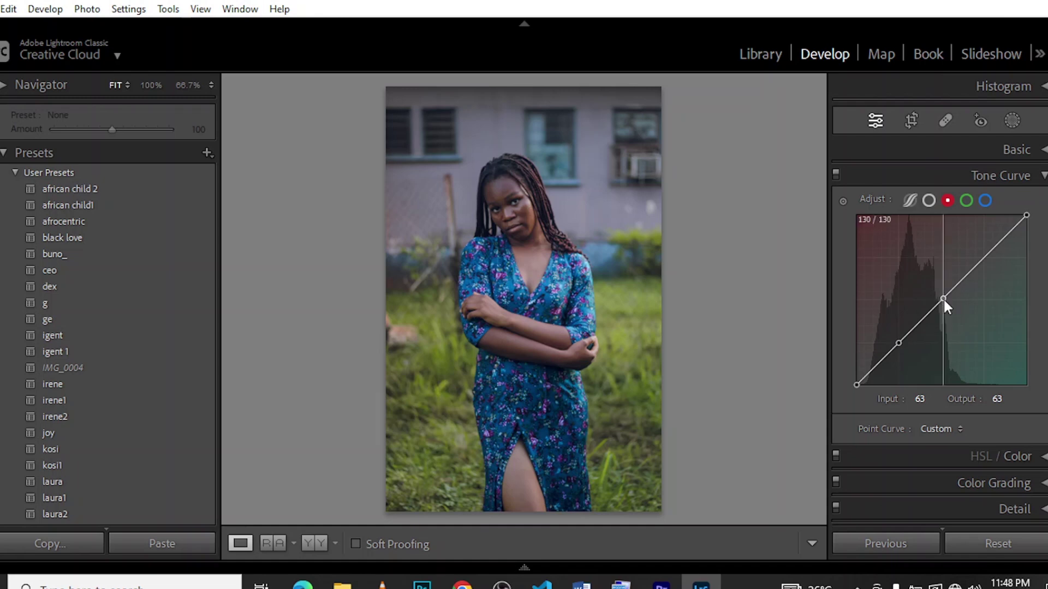
left_click(984, 257)
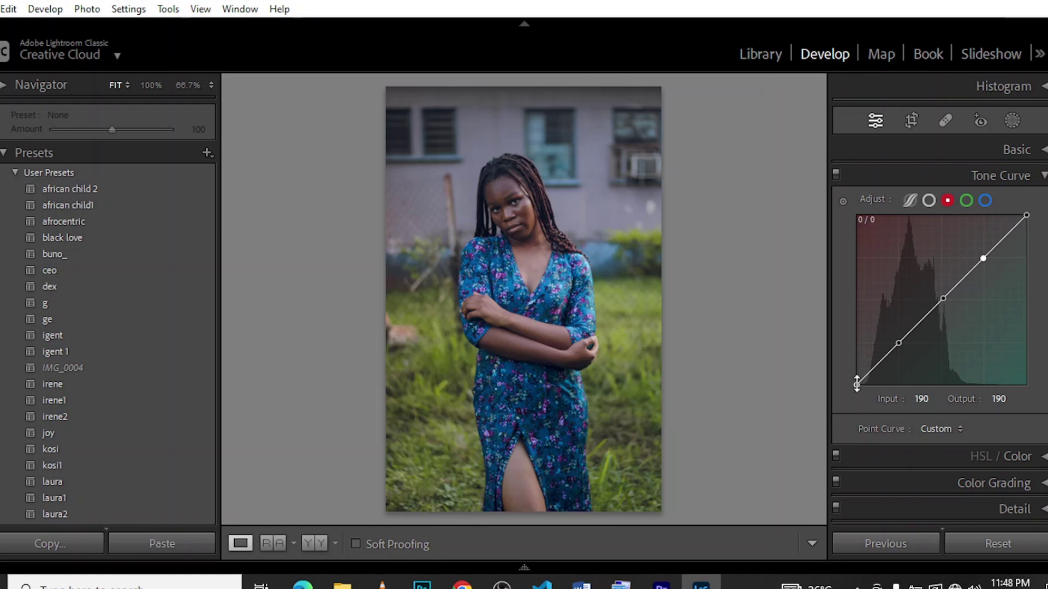
Step: Move the red channel curve's shadow point to input 63, output 61, and its highlight point to input 192, output 188
left_click_drag(856, 384, 852, 410)
left_click_drag(898, 343, 897, 343)
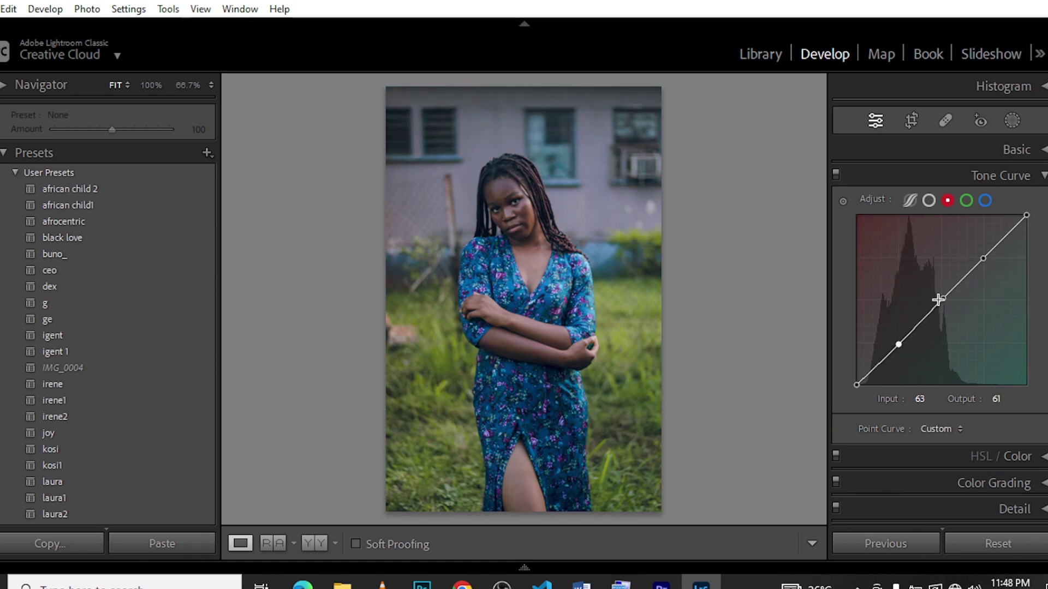
left_click_drag(943, 297, 947, 298)
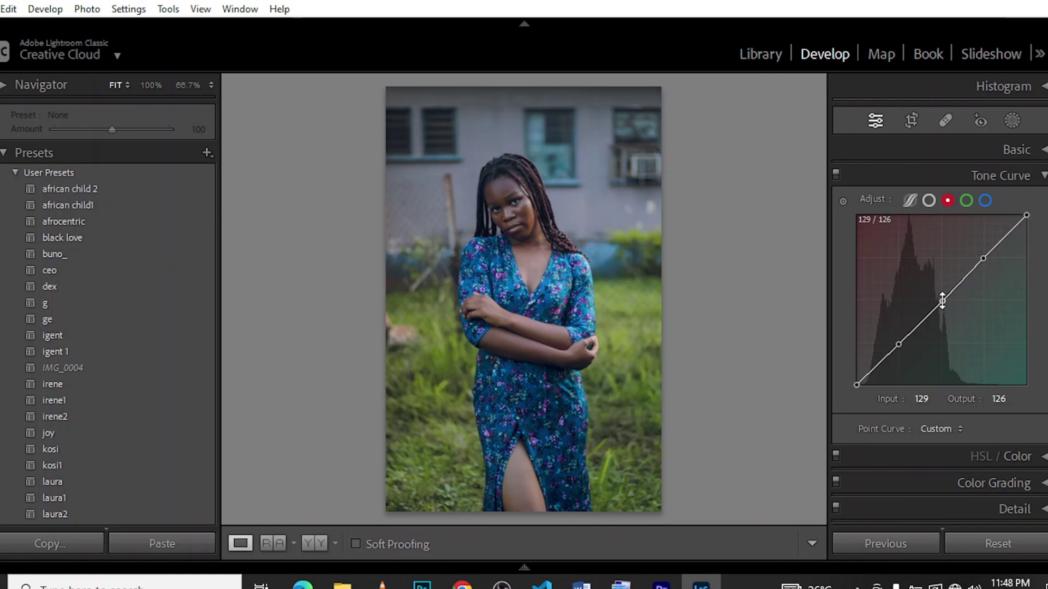
key("ctrl+z")
key("ctrl+z")
left_click_drag(980, 254, 985, 258)
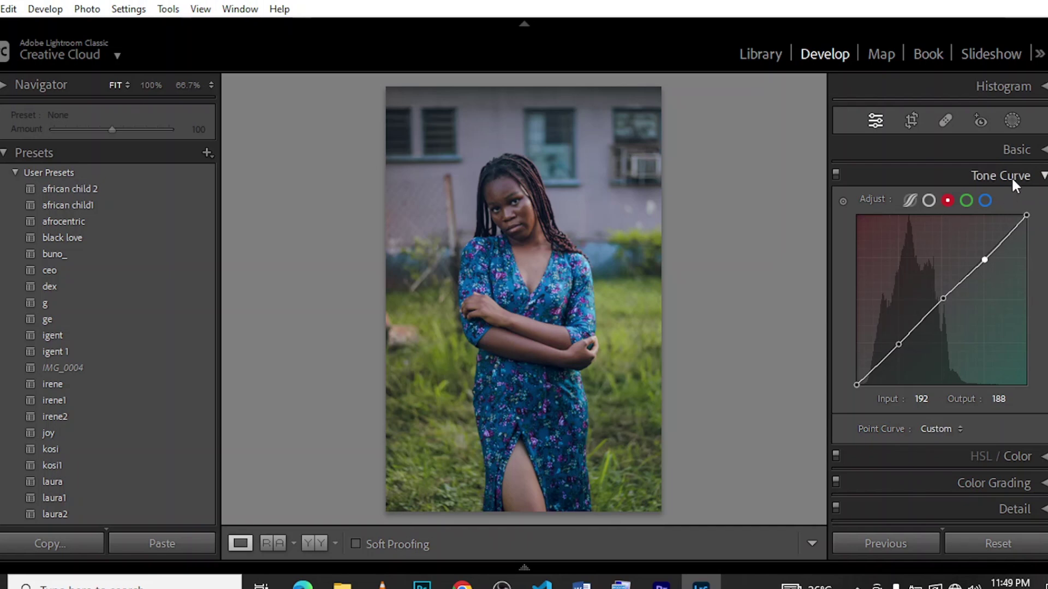
Step: Add shadow, midtone and highlight points to the green channel curve at 65/65, 128/128 and 188/188 (input/output)
left_click(966, 200)
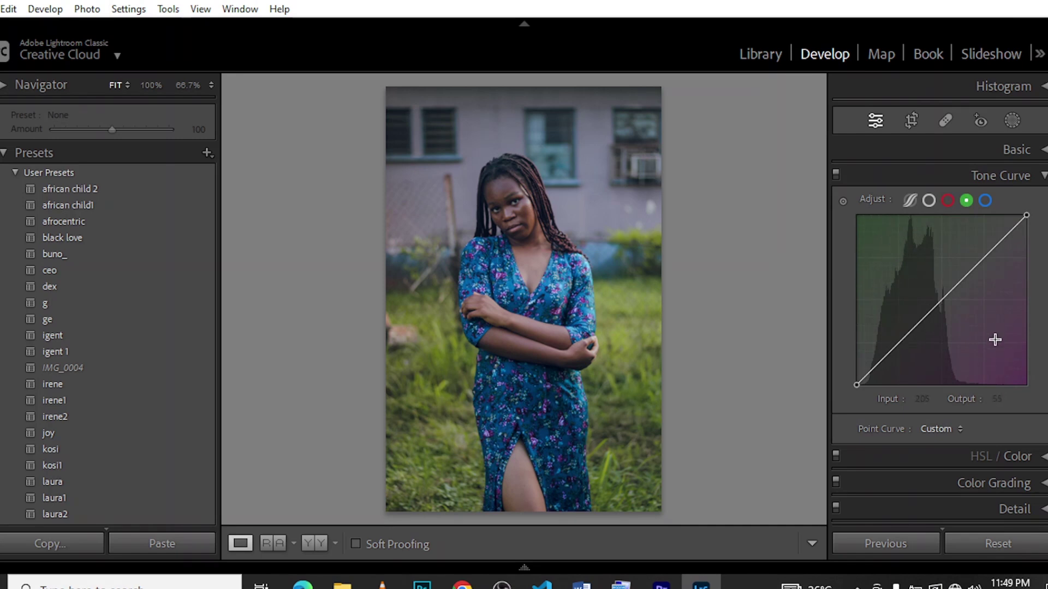
left_click(900, 342)
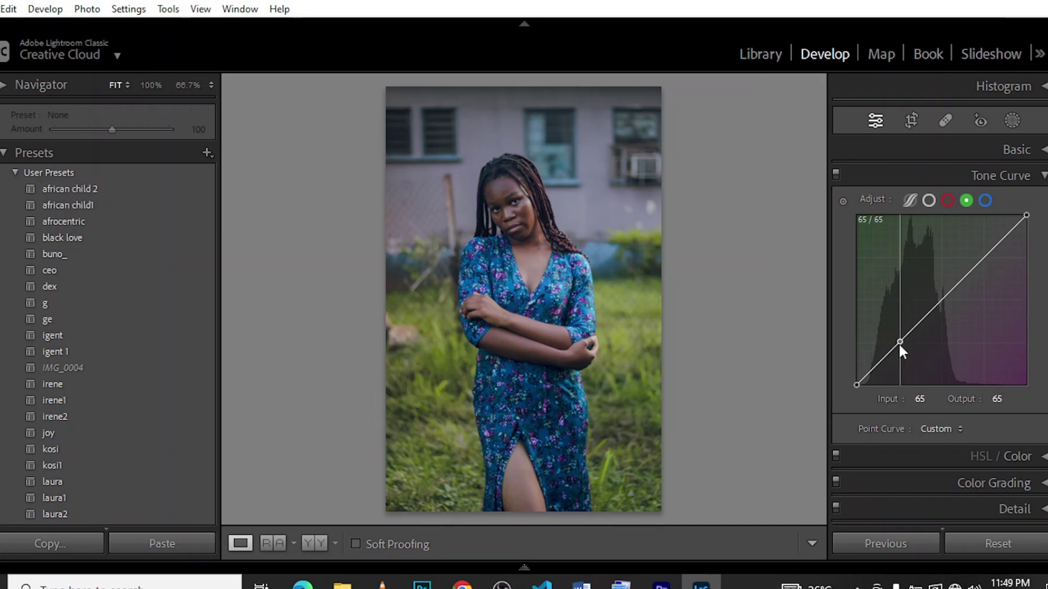
left_click(942, 299)
left_click(982, 260)
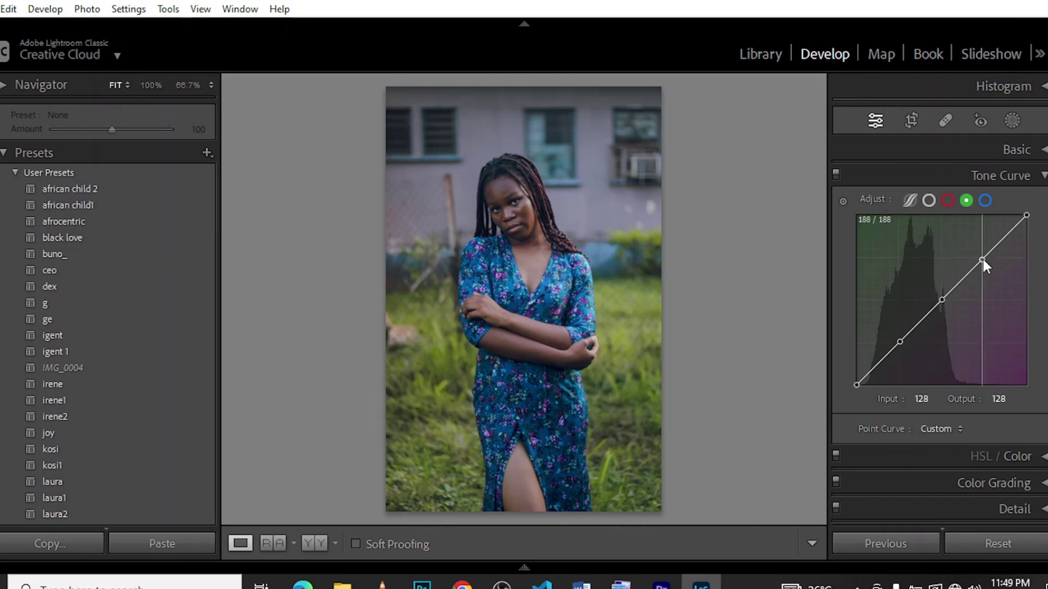
Step: Try moving the green channel curve's midtone point to 133/129 and its shadow point to 62/62 (input/output)
left_click(941, 299)
left_click_drag(941, 299, 945, 299)
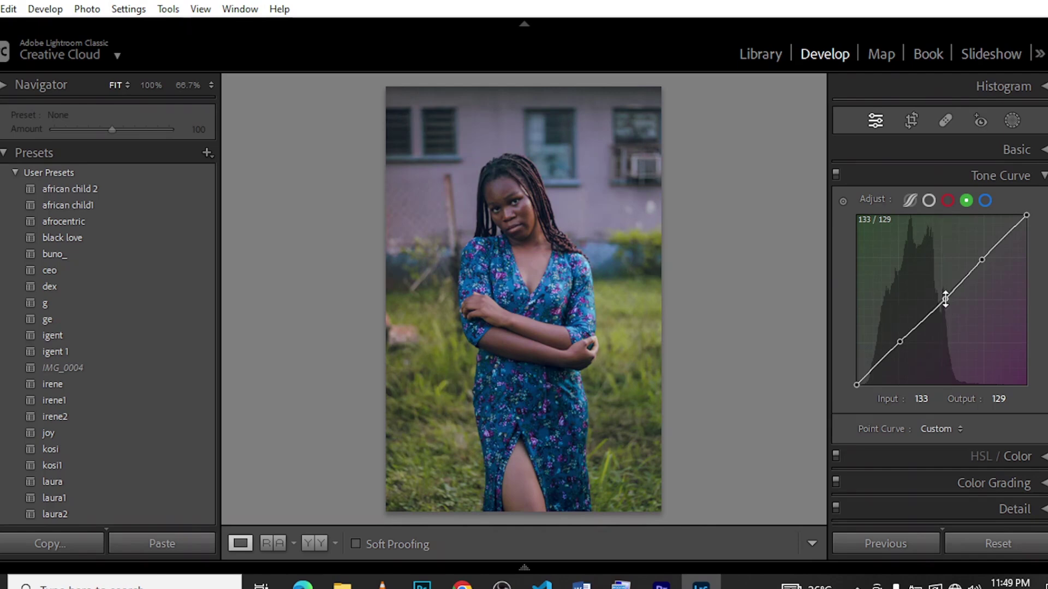
key("ctrl+z")
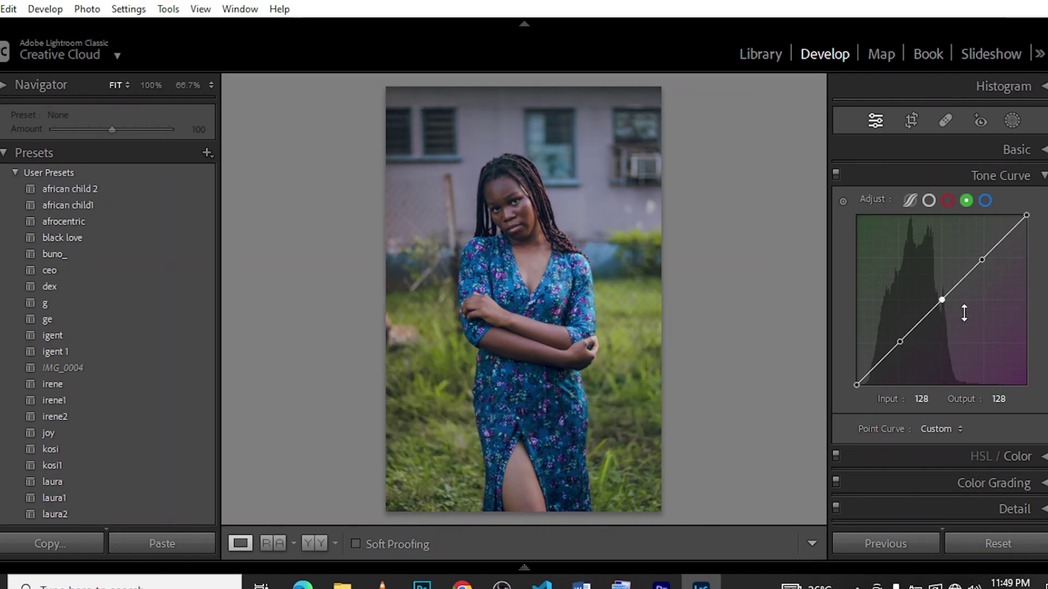
left_click(900, 341)
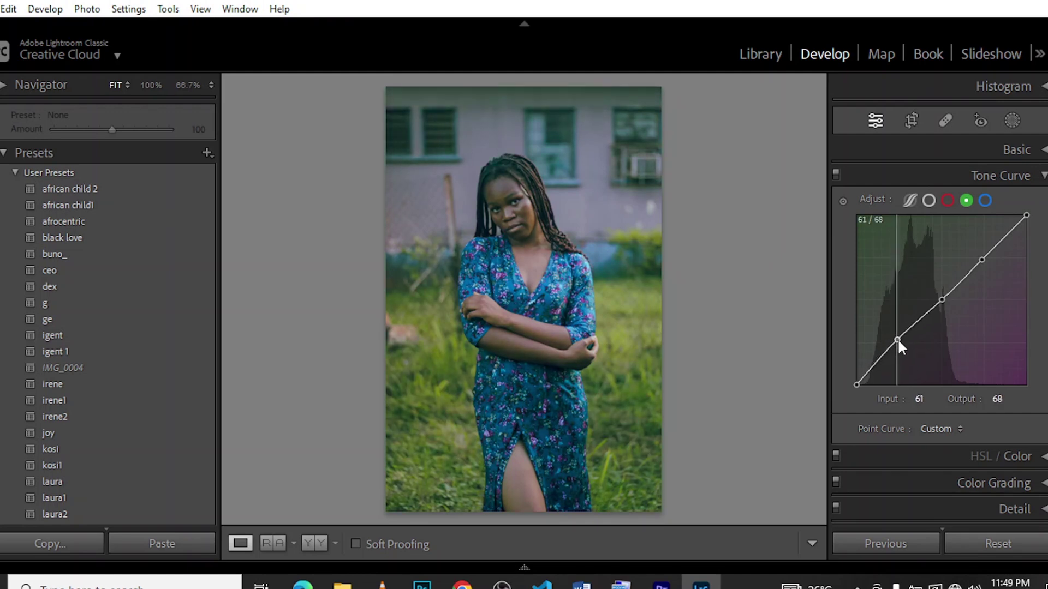
left_click_drag(898, 343, 899, 344)
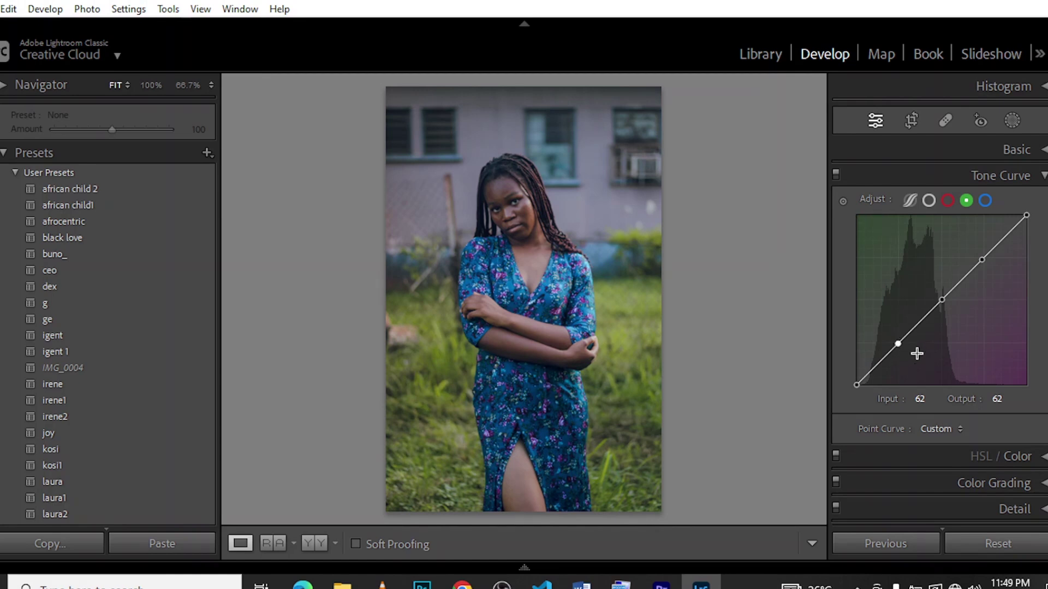
key("ctrl+z")
Step: Compare the woman's face at 100% with the Tone Curve adjustments turned off and on
left_click(1008, 176)
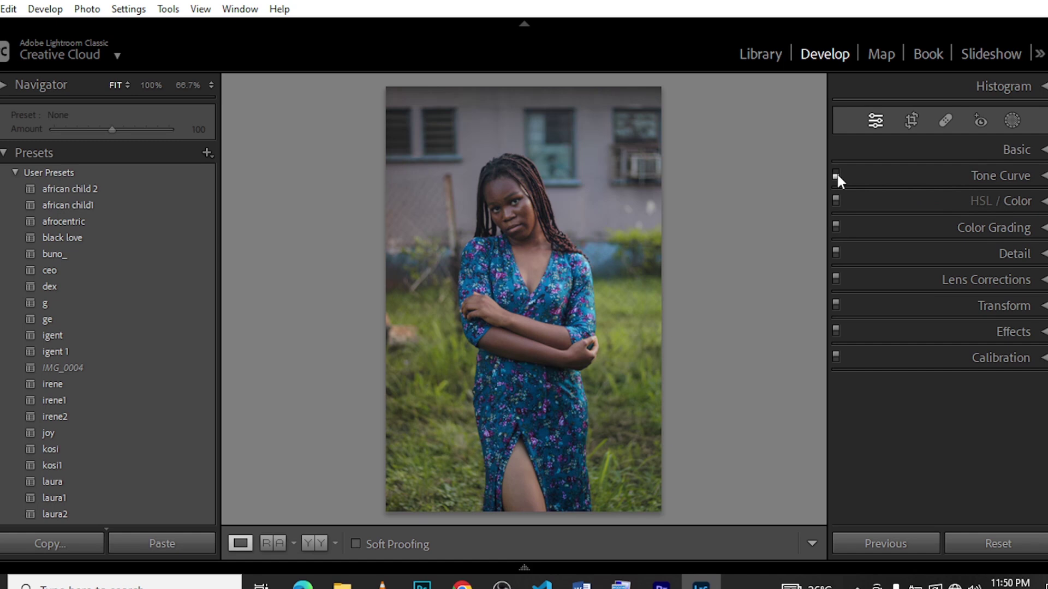
left_click(458, 231)
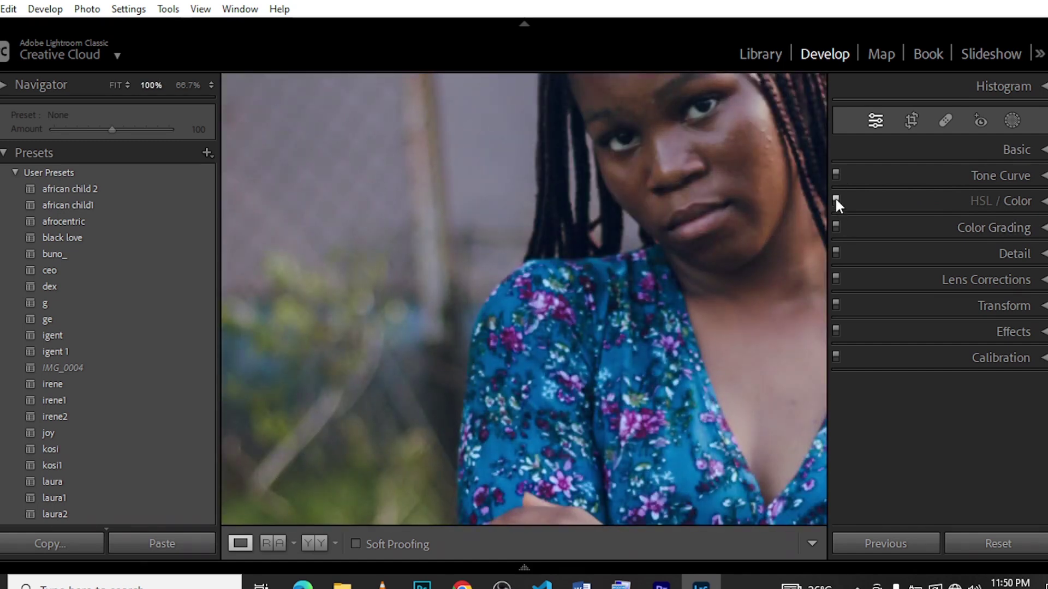
left_click(835, 179)
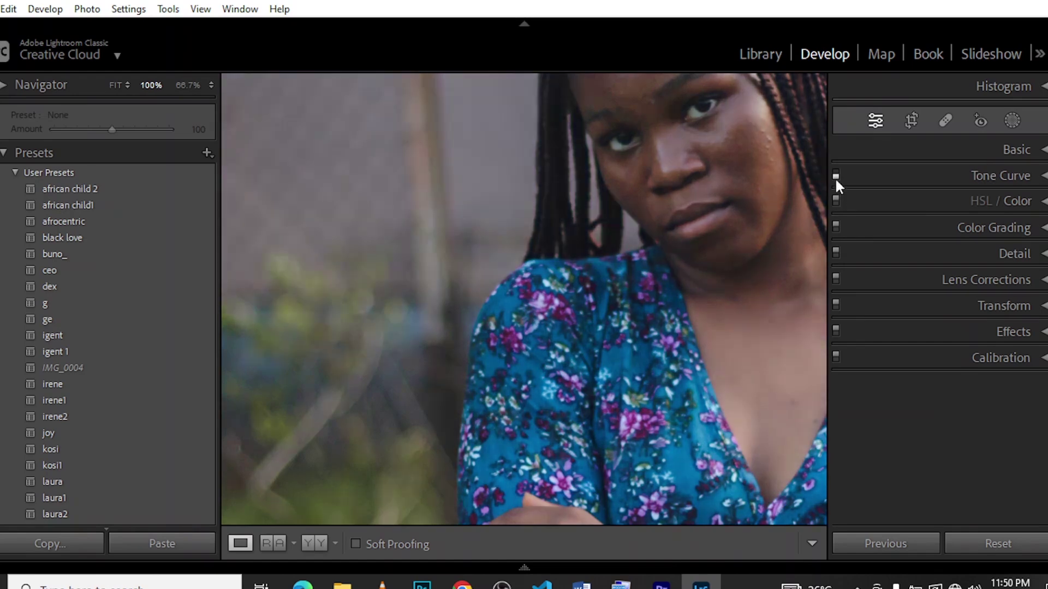
left_click_drag(704, 204, 474, 374)
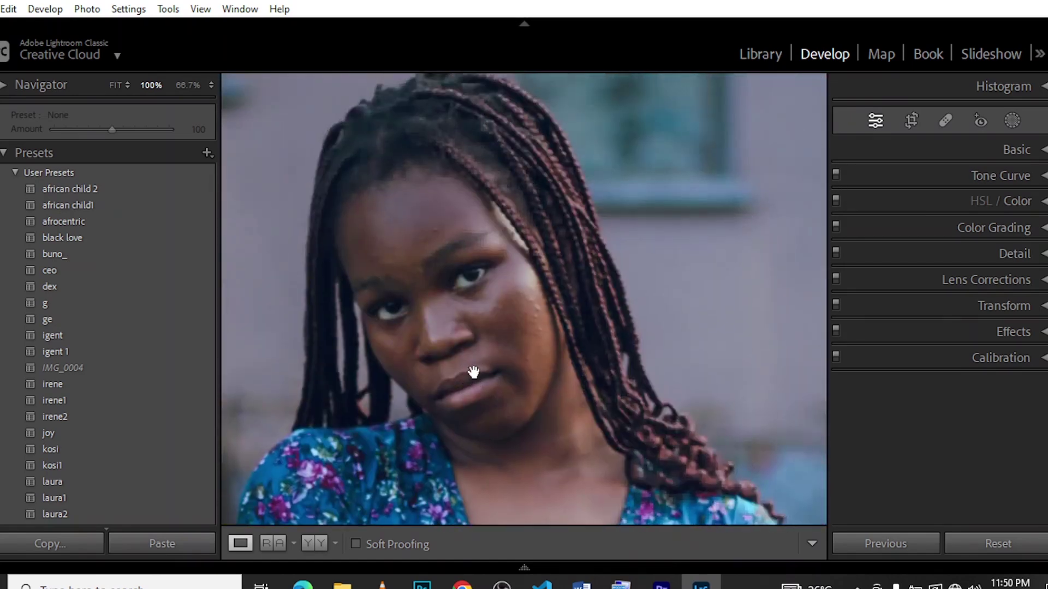
left_click(648, 297)
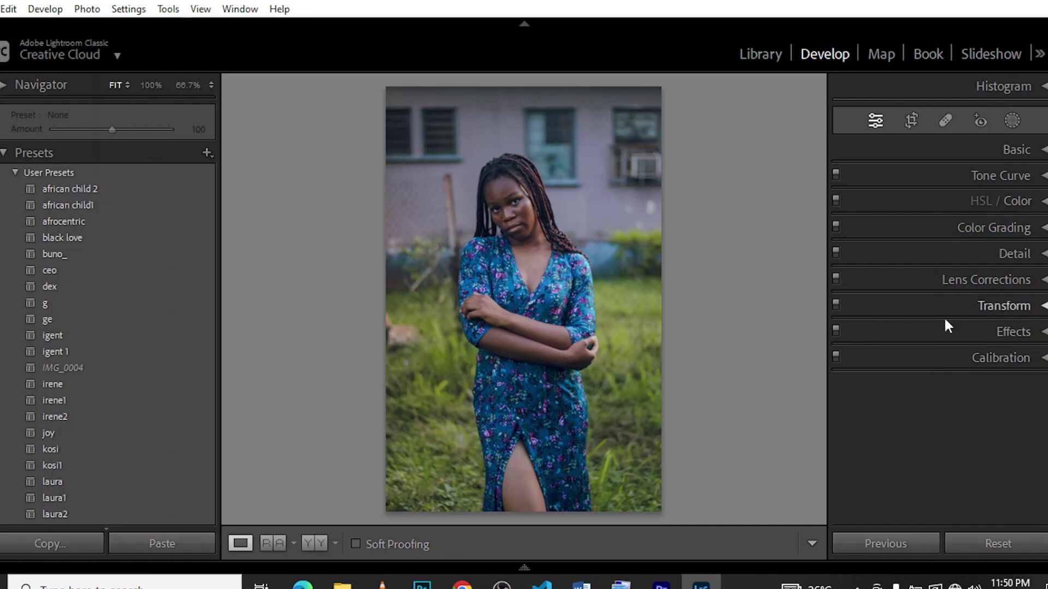
Step: Try Hue -7 and Saturation +16 for the Red Primary in Calibration, and reset both to 0
left_click(977, 356)
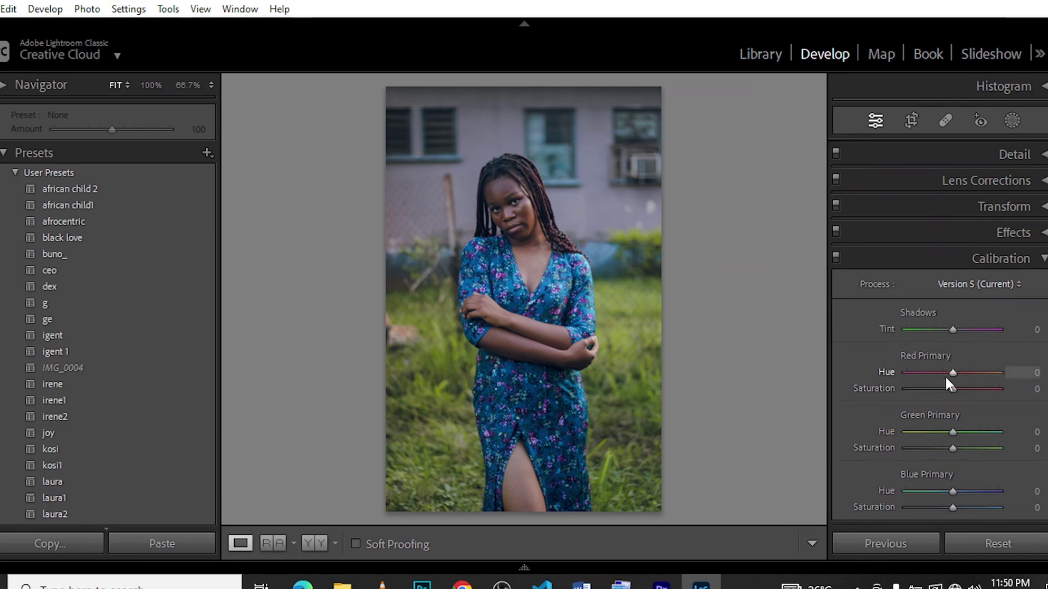
mouse_move(962, 372)
left_mouse_down()
mouse_move(891, 373)
mouse_move(1031, 372)
mouse_move(918, 388)
mouse_move(959, 395)
mouse_move(964, 372)
mouse_move(949, 373)
left_mouse_up()
double_click(980, 372)
left_click(980, 388)
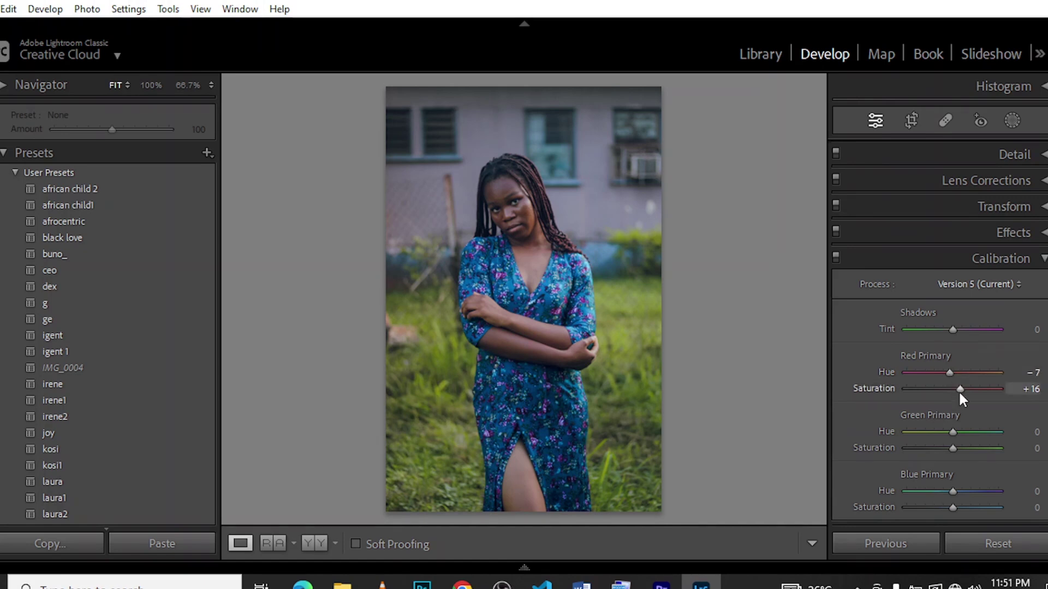
left_click_drag(964, 387, 958, 388)
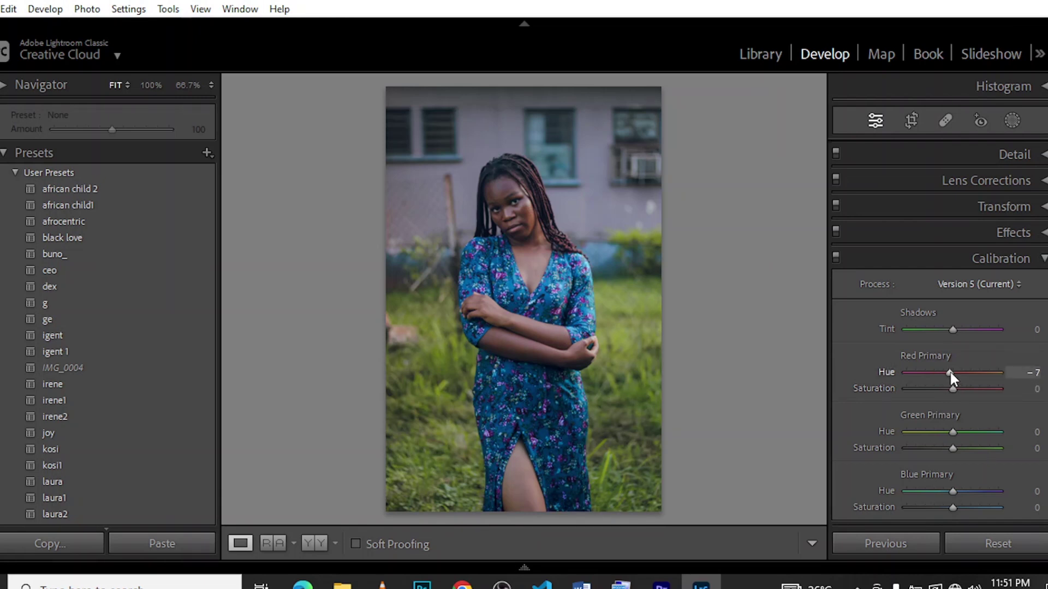
double_click(950, 373)
Step: Set the Calibration Green Primary to Hue +49 and Saturation +32, and the Red Primary to Hue +14 and Saturation -12
left_click_drag(953, 431, 976, 455)
left_click(973, 448)
mouse_move(973, 448)
left_mouse_down()
mouse_move(942, 447)
mouse_move(967, 451)
left_mouse_up()
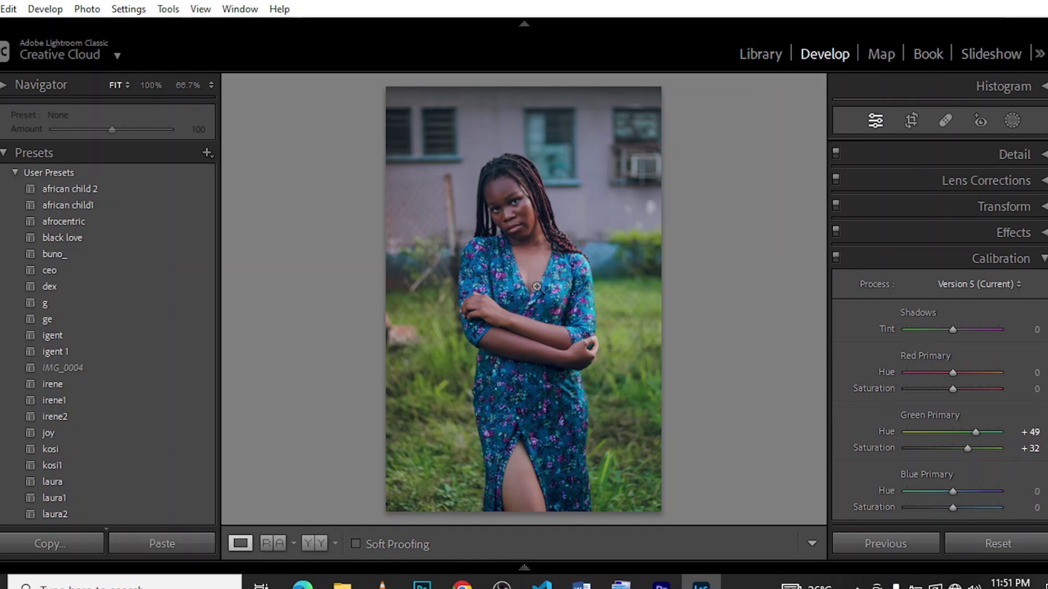
left_click_drag(953, 373, 942, 392)
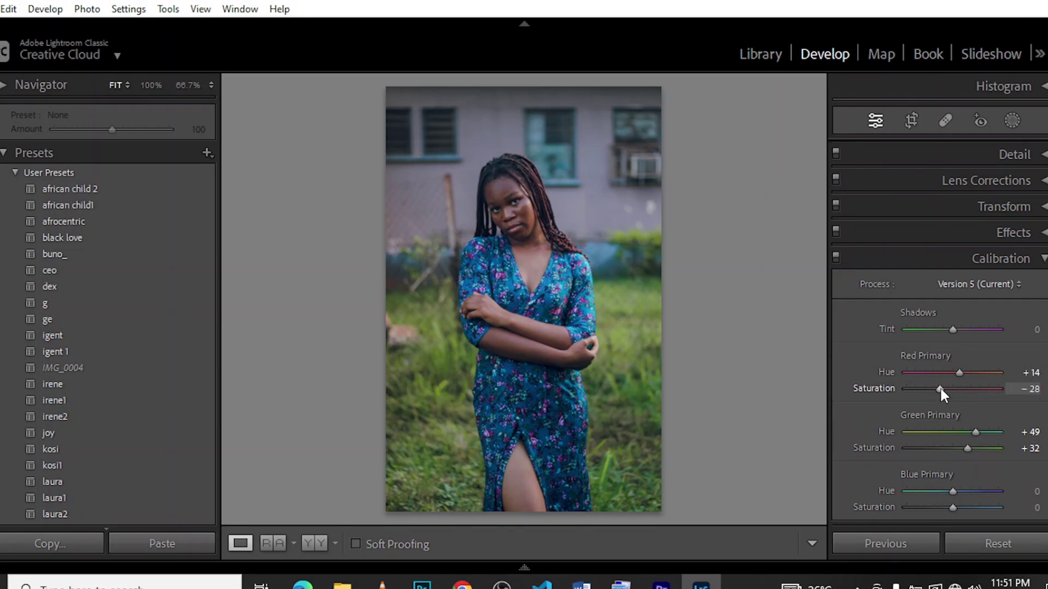
mouse_move(940, 388)
left_mouse_down()
mouse_move(956, 397)
mouse_move(904, 401)
mouse_move(949, 400)
left_mouse_up()
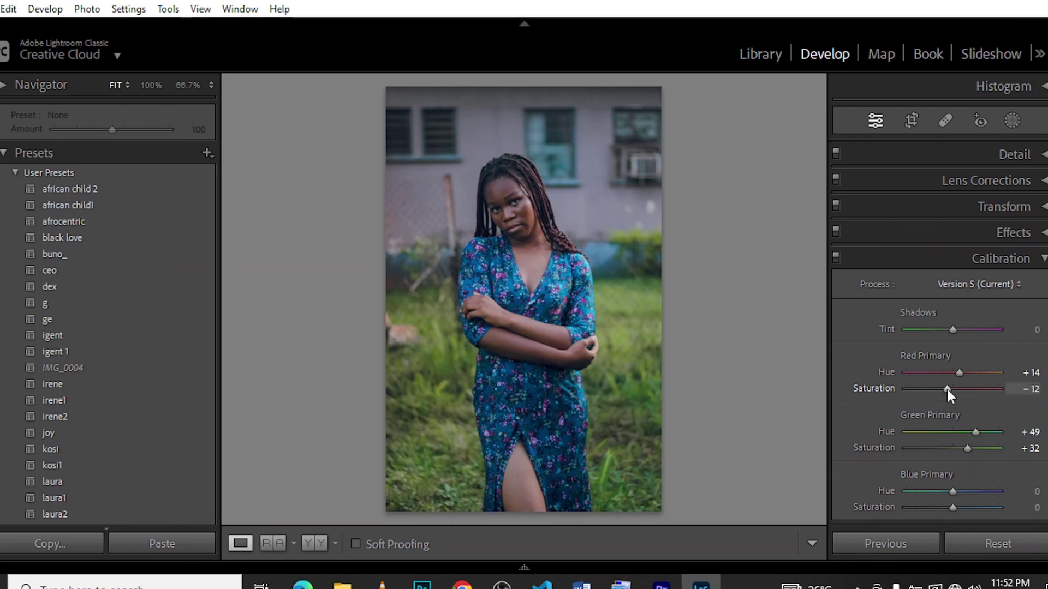
Step: Set the Calibration Blue Primary to Hue -18 and Saturation -5, and the Red Primary's Hue to +25
mouse_move(954, 491)
left_mouse_down()
mouse_move(964, 491)
mouse_move(936, 491)
mouse_move(991, 490)
mouse_move(880, 490)
mouse_move(944, 499)
left_mouse_up()
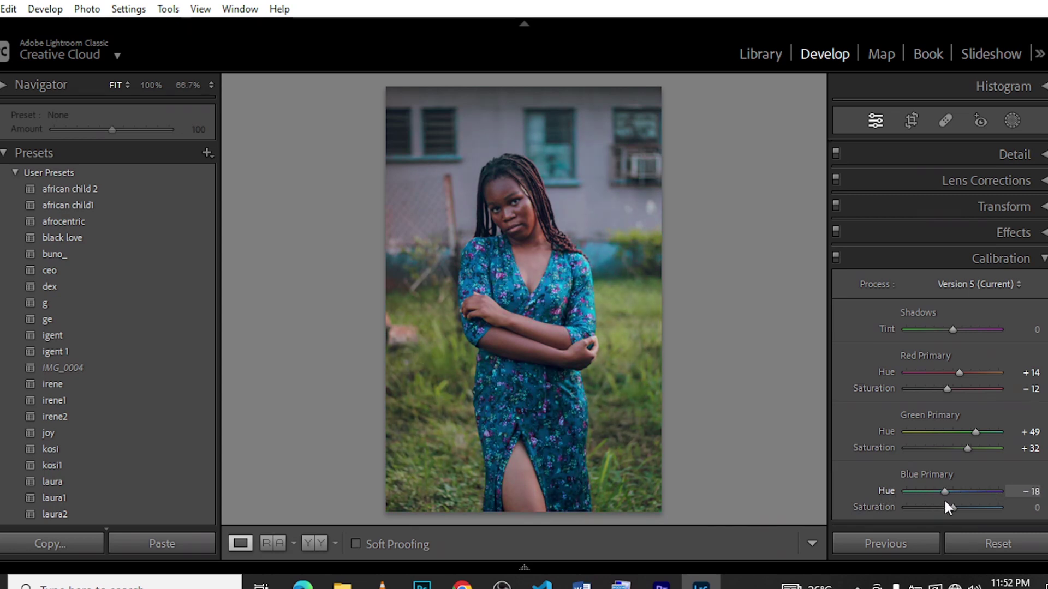
left_click_drag(944, 499, 963, 510)
mouse_move(939, 509)
left_mouse_down()
mouse_move(907, 510)
mouse_move(944, 507)
left_mouse_up()
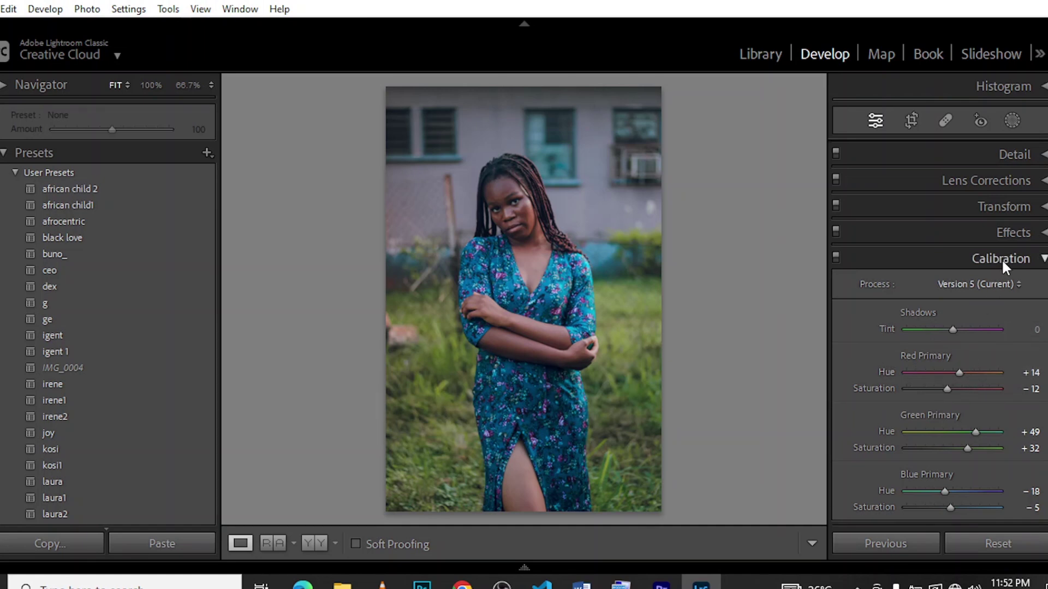
left_click_drag(961, 374, 964, 373)
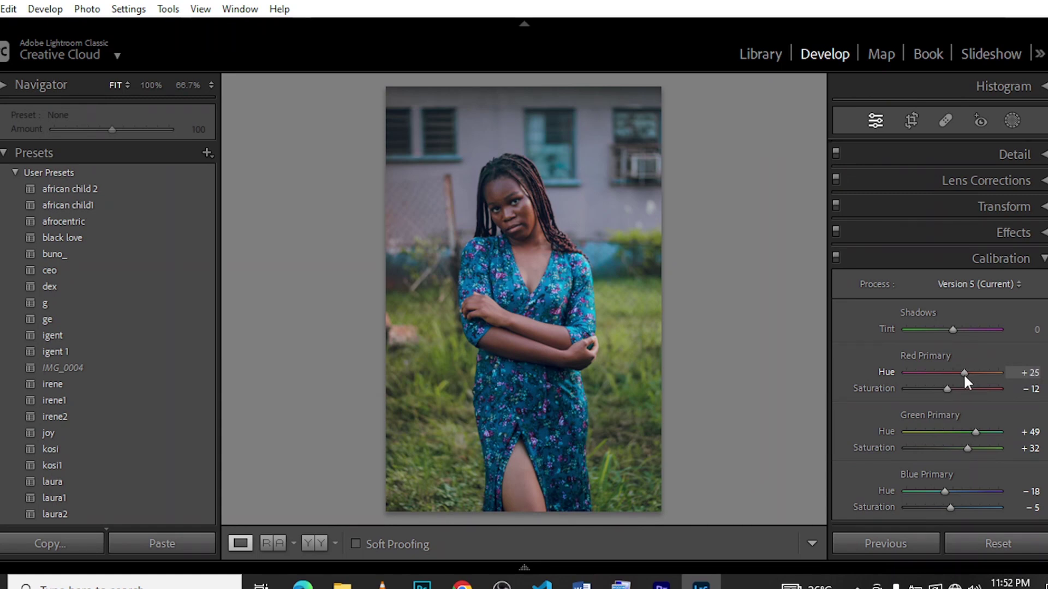
left_click(984, 254)
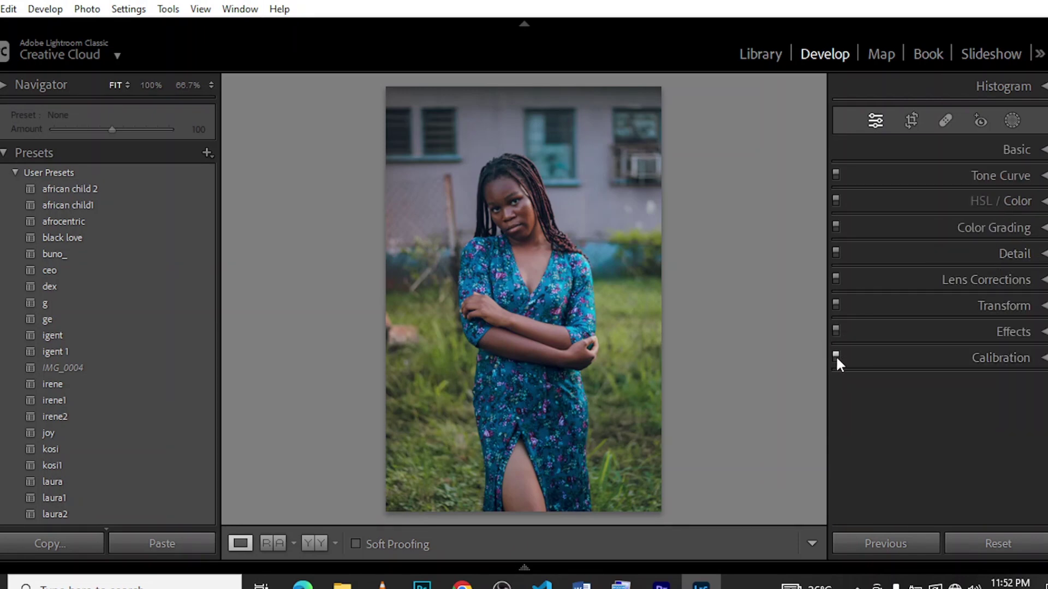
Step: Compare the portrait with the Calibration adjustments turned off and on
left_click(835, 355)
left_click(836, 356)
left_click(836, 358)
Step: Tint the Color Grading Shadows with a subtle warm tone at Hue 46 and Saturation 11
left_click(994, 228)
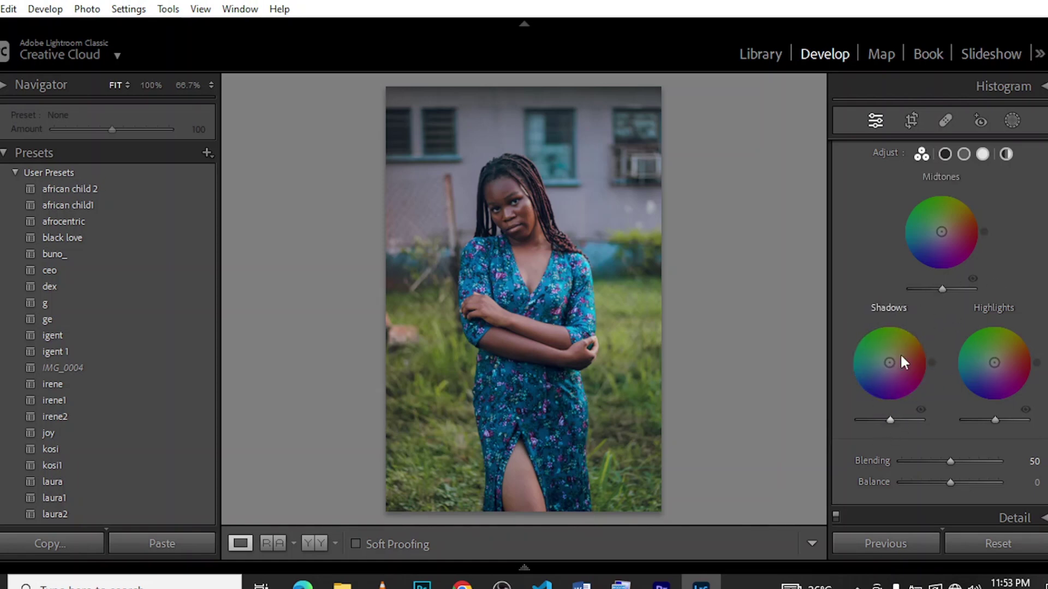
mouse_move(889, 363)
left_mouse_down()
mouse_move(876, 366)
mouse_move(883, 346)
mouse_move(901, 353)
mouse_move(901, 373)
mouse_move(855, 380)
left_mouse_up()
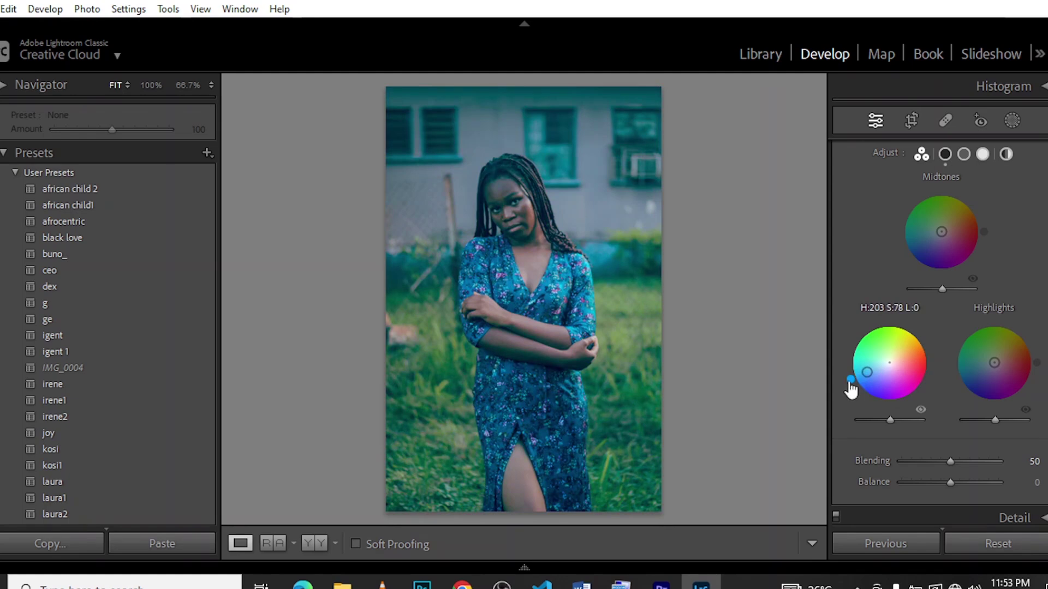
mouse_move(866, 372)
left_mouse_down()
mouse_move(850, 380)
mouse_move(862, 331)
mouse_move(884, 324)
mouse_move(922, 336)
mouse_move(932, 360)
mouse_move(903, 402)
mouse_move(927, 377)
mouse_move(920, 334)
mouse_move(897, 356)
left_mouse_up()
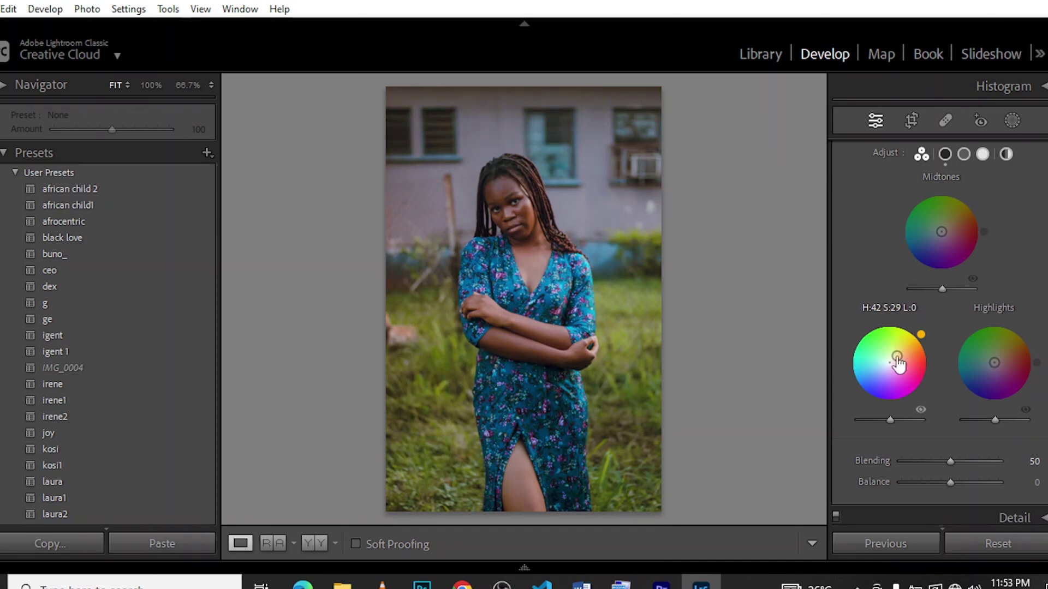
left_click_drag(896, 356, 896, 358)
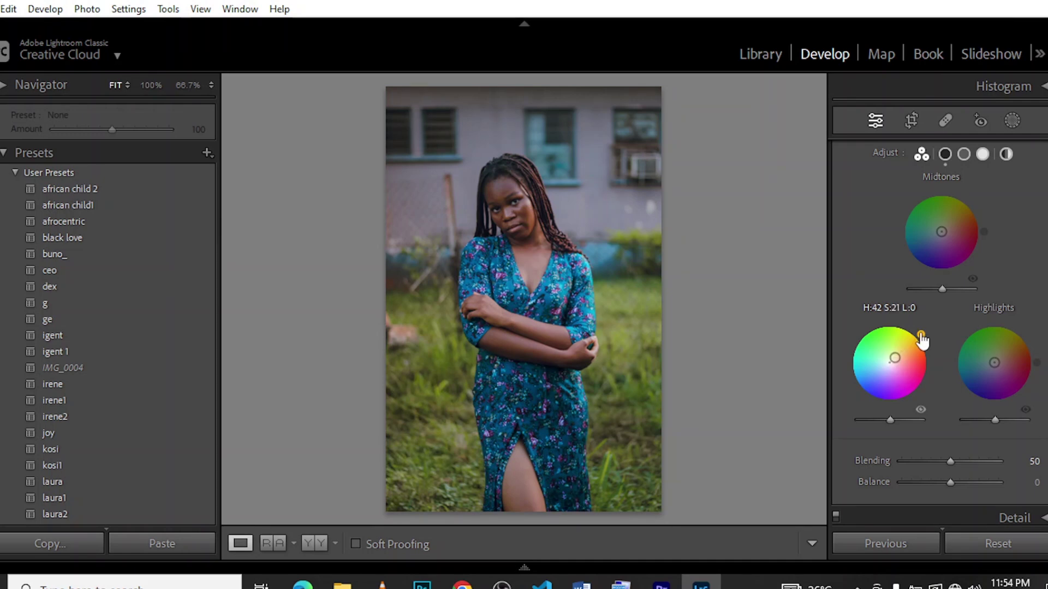
left_click_drag(921, 341, 892, 361)
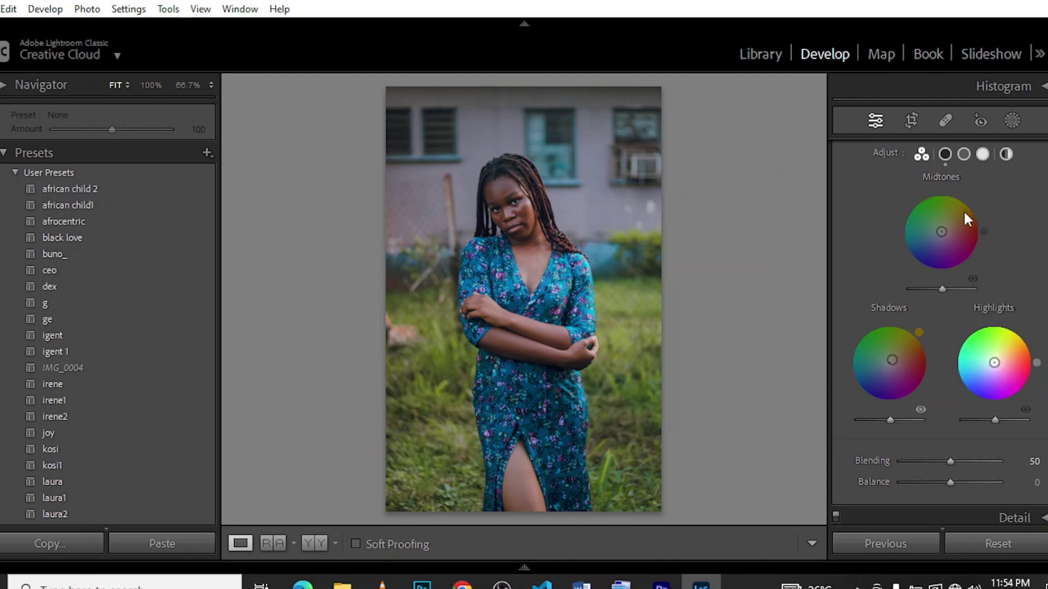
Step: Set the Color Grading Midtones to Hue 50 and Saturation 41, and the Highlights to Hue 238 and Saturation 71 with strongly raised luminance
mouse_move(942, 235)
left_mouse_down()
mouse_move(961, 243)
mouse_move(952, 271)
mouse_move(926, 270)
mouse_move(906, 245)
mouse_move(909, 206)
mouse_move(928, 192)
mouse_move(976, 206)
mouse_move(964, 196)
mouse_move(981, 217)
mouse_move(966, 264)
mouse_move(926, 272)
mouse_move(905, 252)
mouse_move(903, 215)
mouse_move(925, 193)
mouse_move(964, 196)
mouse_move(951, 221)
left_mouse_up()
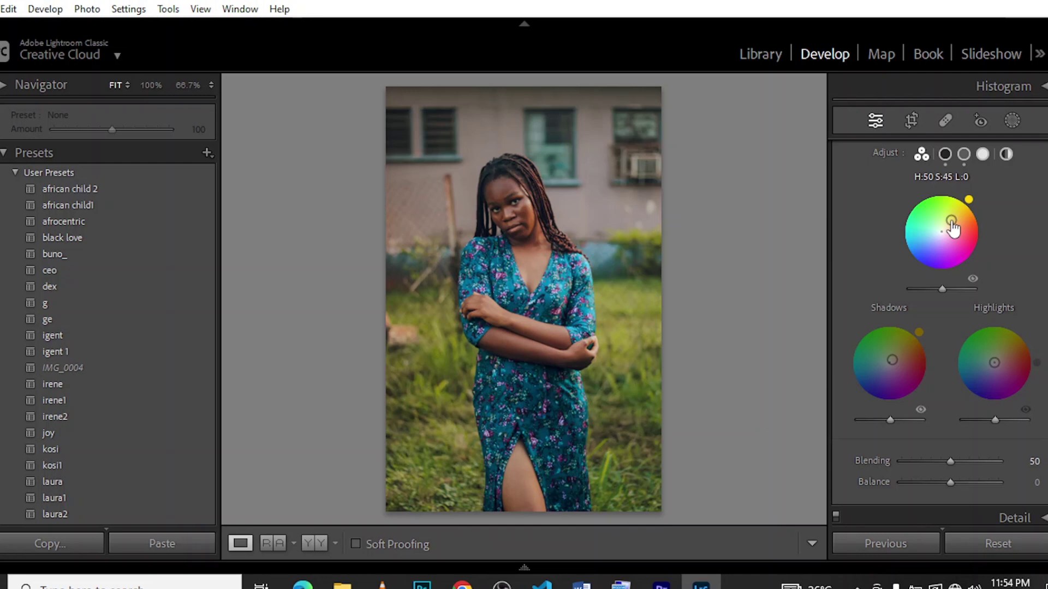
left_click_drag(953, 229, 952, 231)
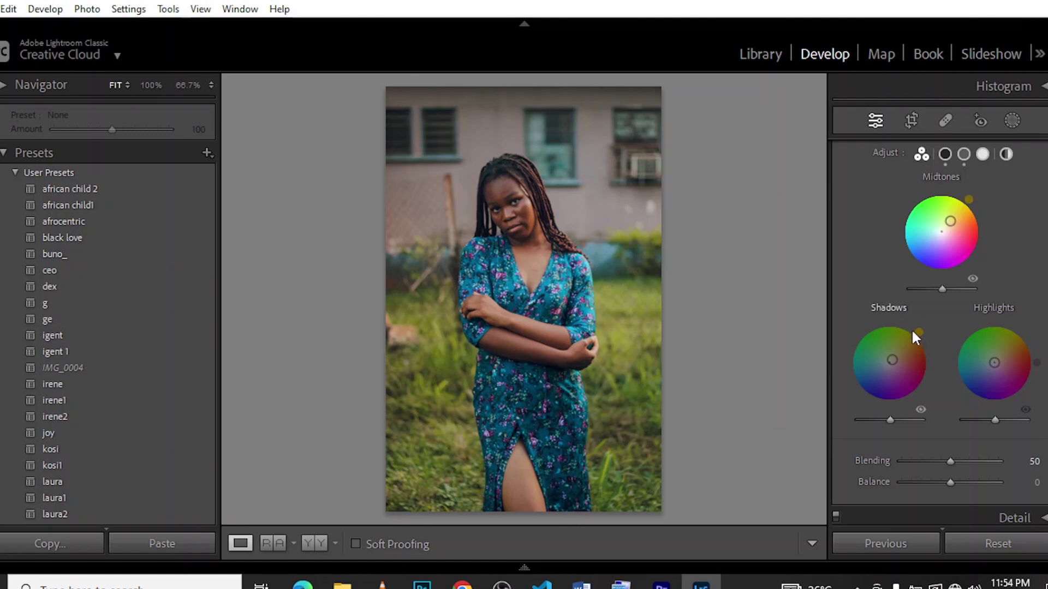
left_click_drag(993, 366, 980, 388)
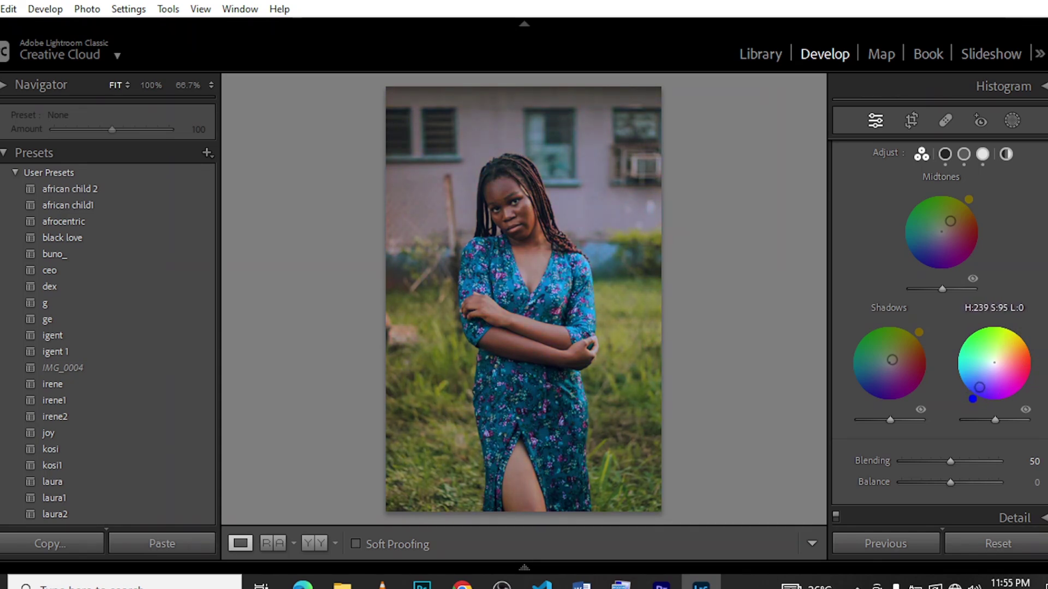
mouse_move(980, 387)
left_mouse_down()
mouse_move(976, 363)
mouse_move(954, 352)
mouse_move(1009, 343)
mouse_move(1015, 370)
mouse_move(982, 382)
left_mouse_up()
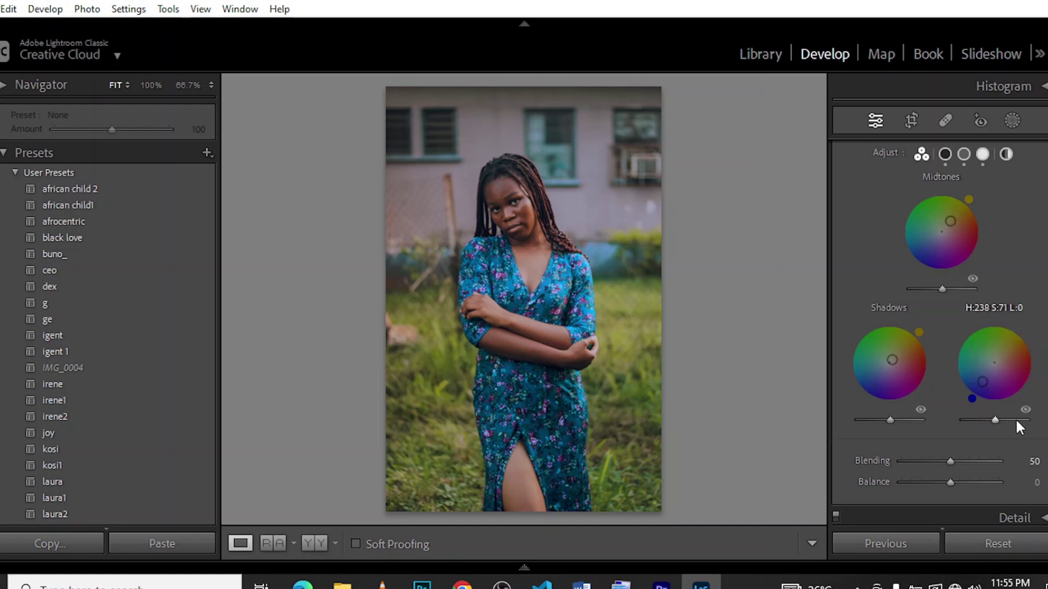
left_click_drag(995, 420, 1015, 420)
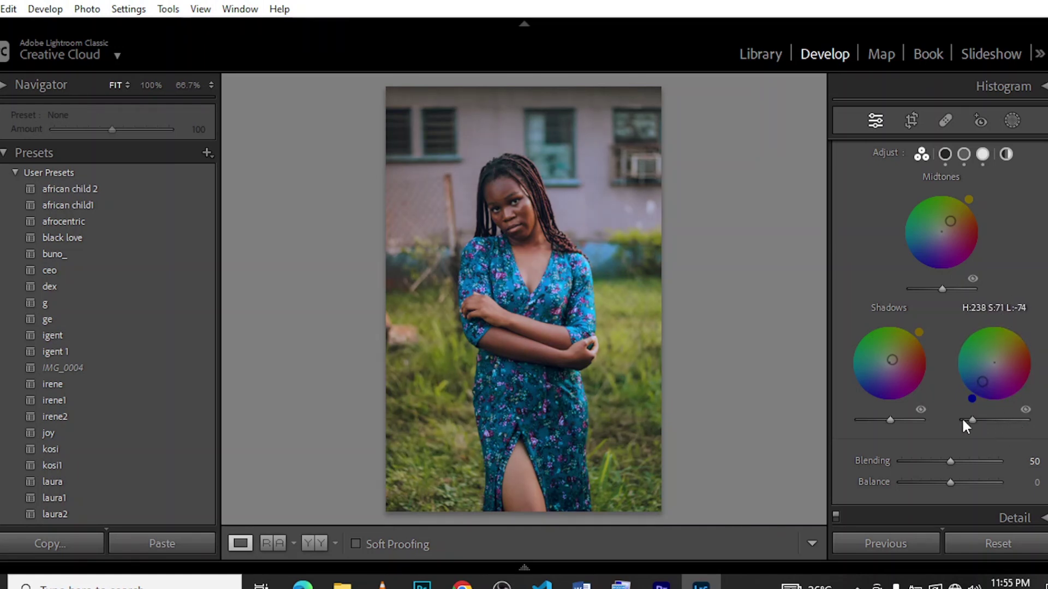
mouse_move(1015, 420)
left_mouse_down()
mouse_move(1046, 431)
mouse_move(1017, 425)
left_mouse_up()
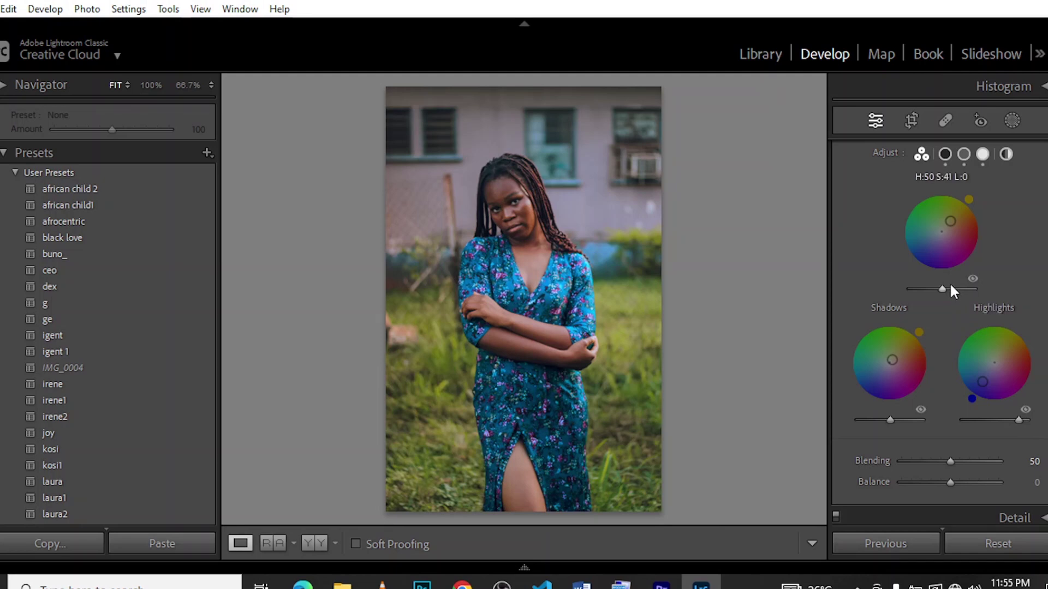
Step: Set the Shadows luminance to +8, trying the Midtones luminance at +32 and -39 and returning it to 0
mouse_move(943, 289)
left_mouse_down()
mouse_move(898, 295)
mouse_move(987, 294)
mouse_move(960, 294)
mouse_move(1024, 307)
mouse_move(948, 293)
left_mouse_up()
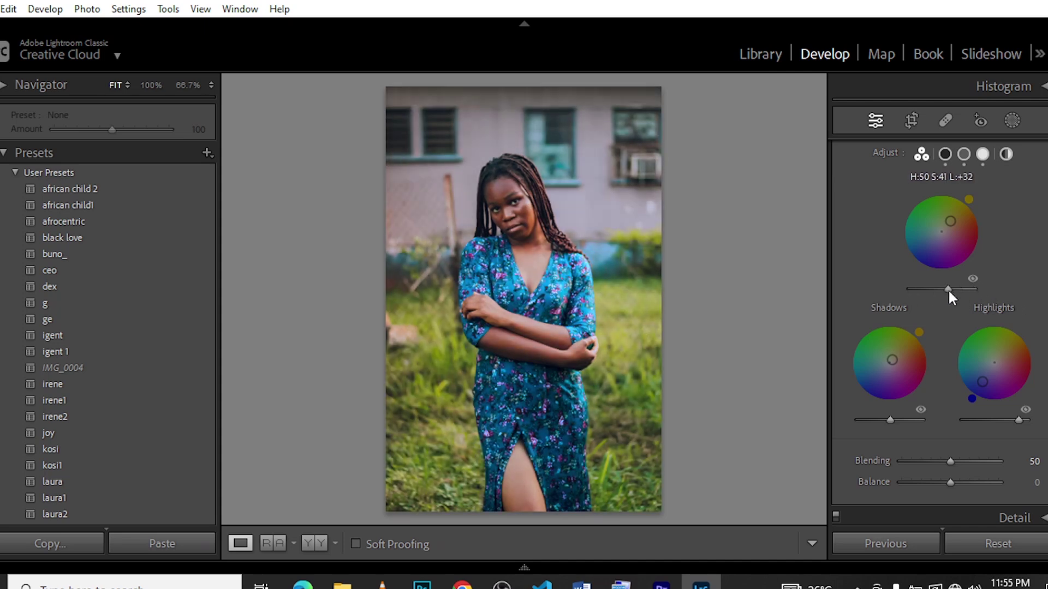
double_click(948, 289)
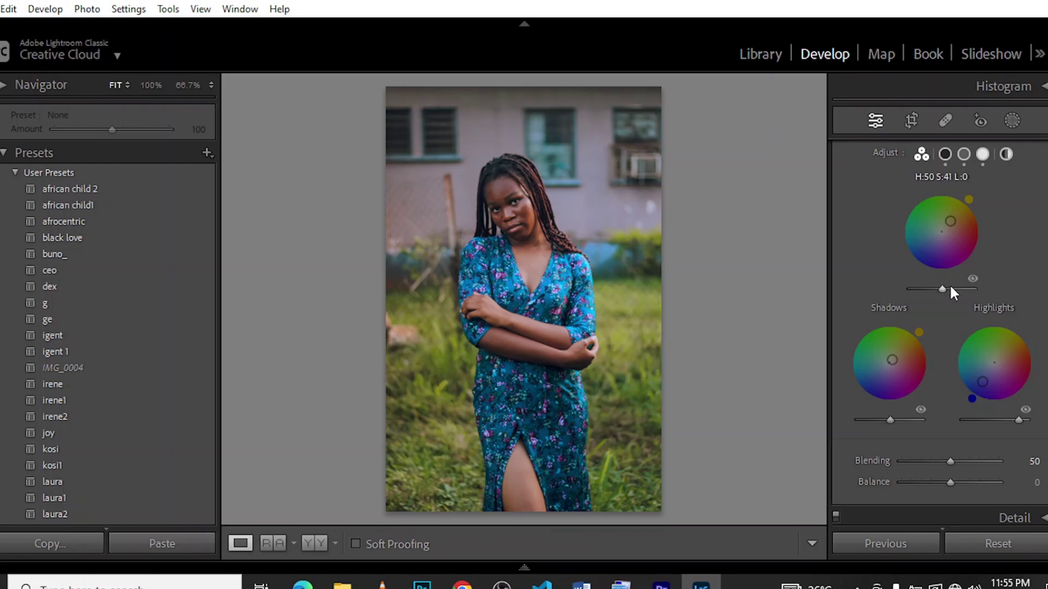
left_click(869, 419)
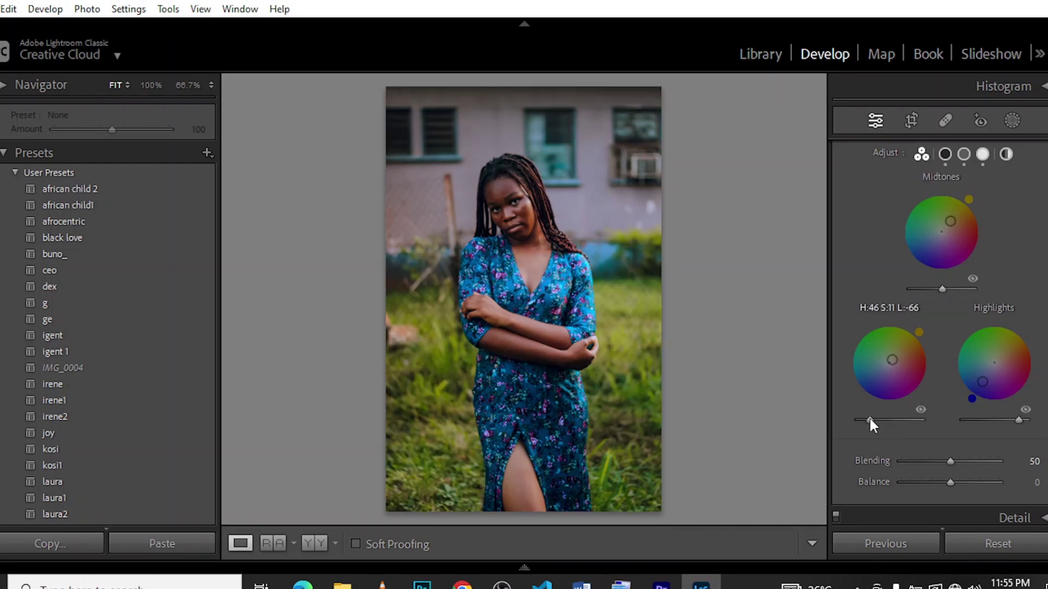
left_click_drag(870, 420, 892, 419)
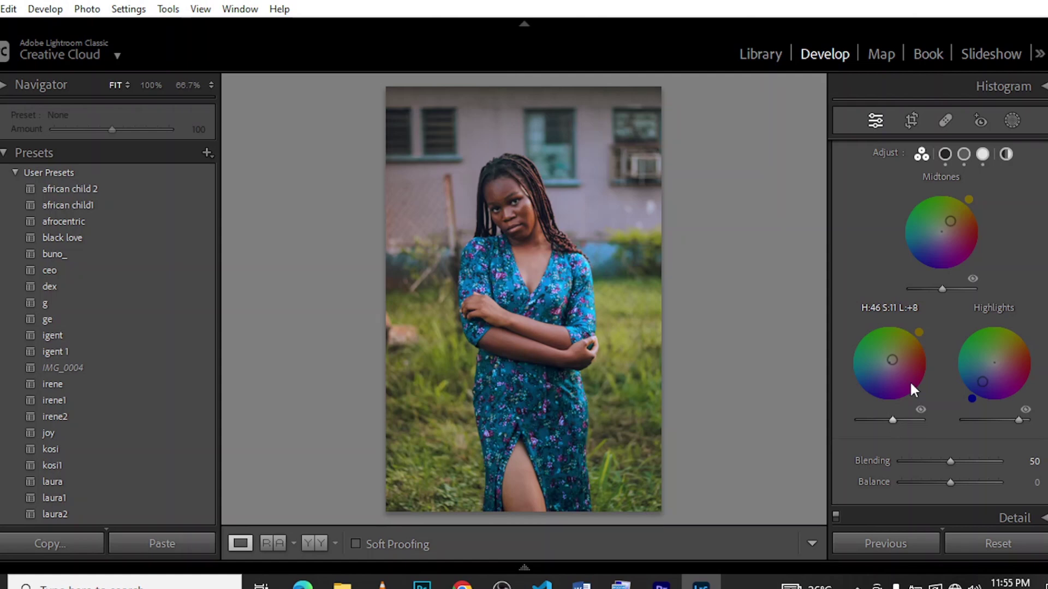
left_click(930, 289)
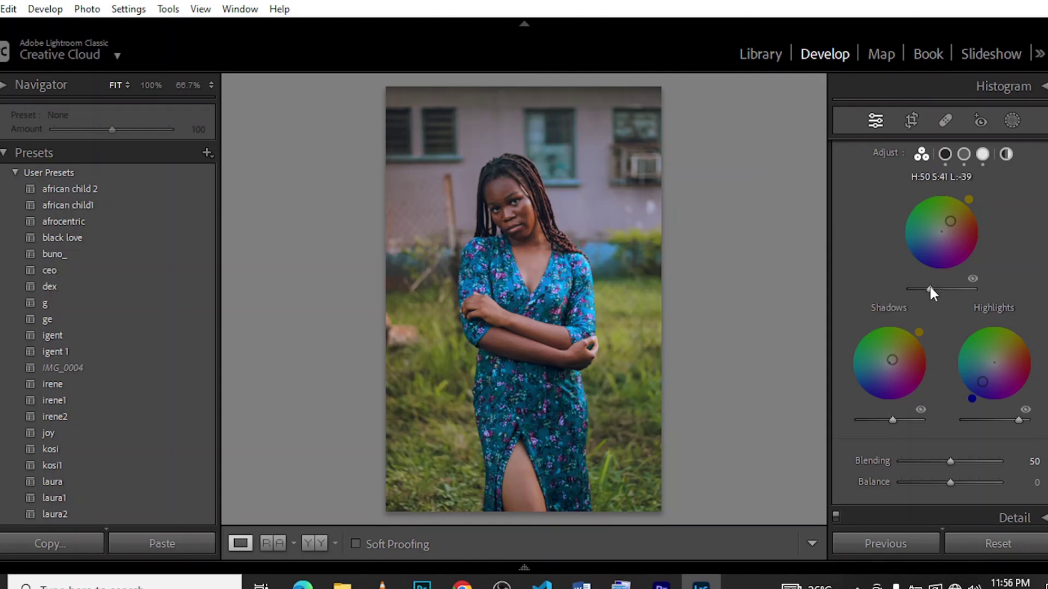
left_click_drag(930, 289, 943, 291)
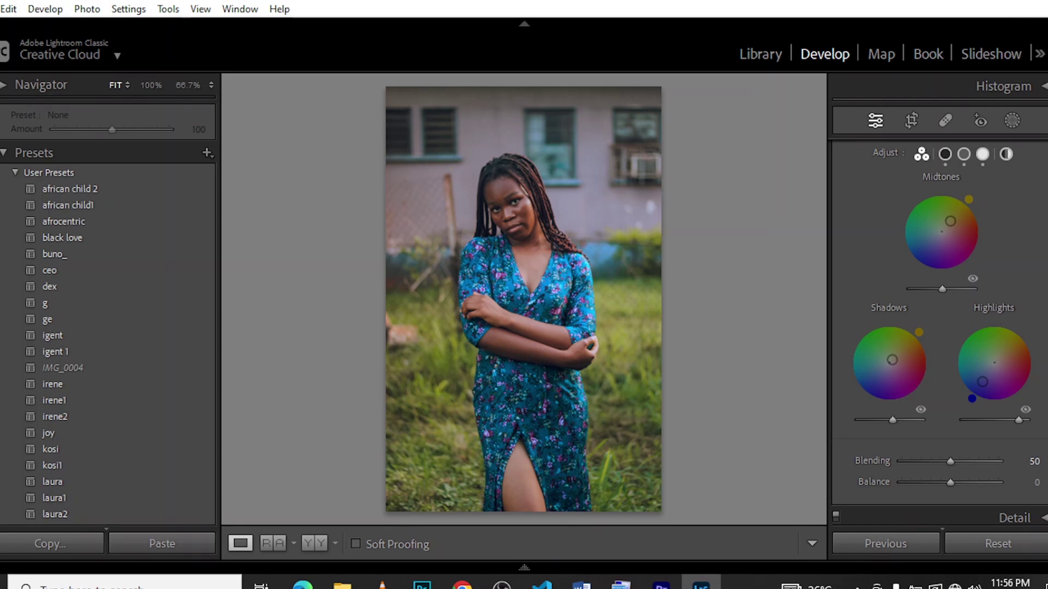
scroll(877, 227, "up", 3)
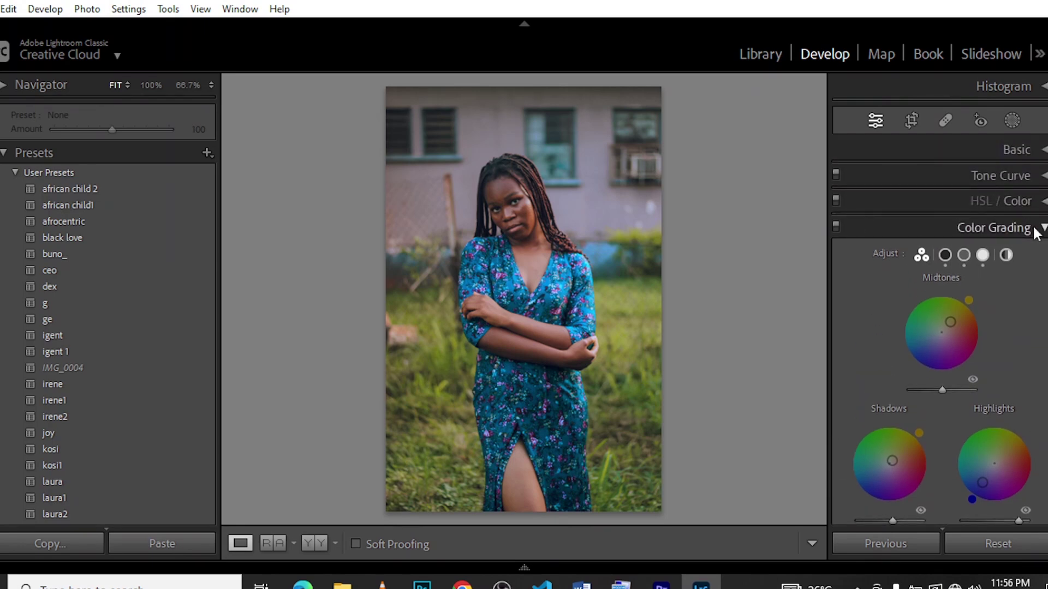
left_click(1037, 232)
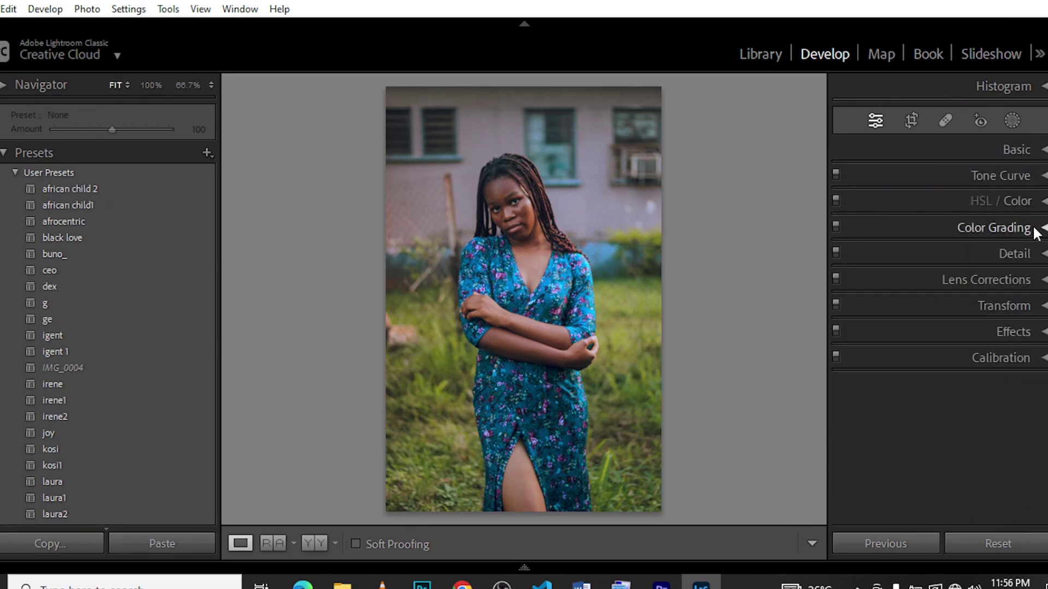
Step: Set the Sharpening Amount to 25 in the Detail settings
left_click(1026, 257)
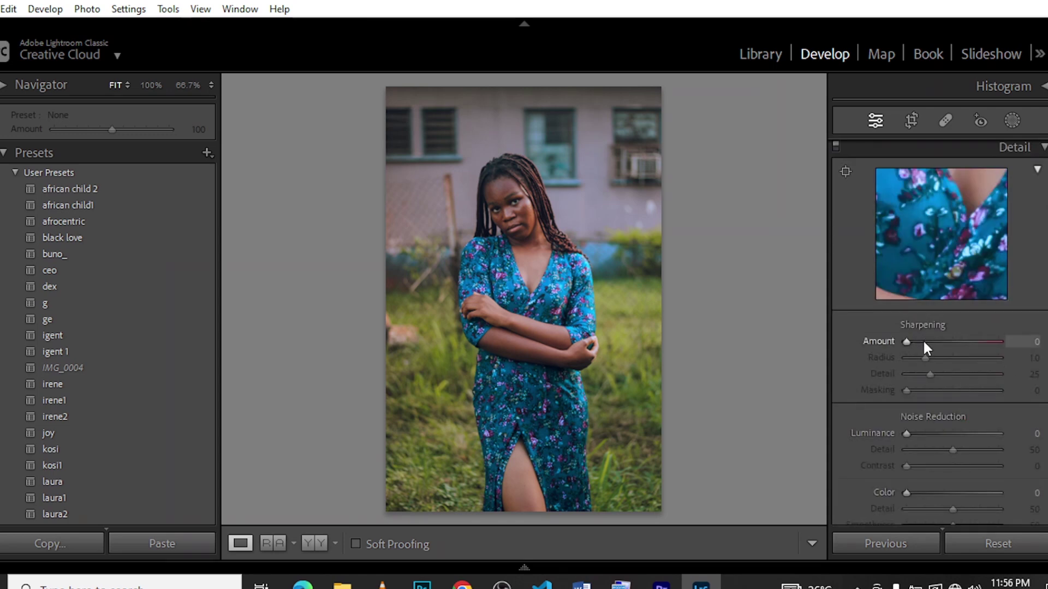
left_click_drag(921, 339, 920, 339)
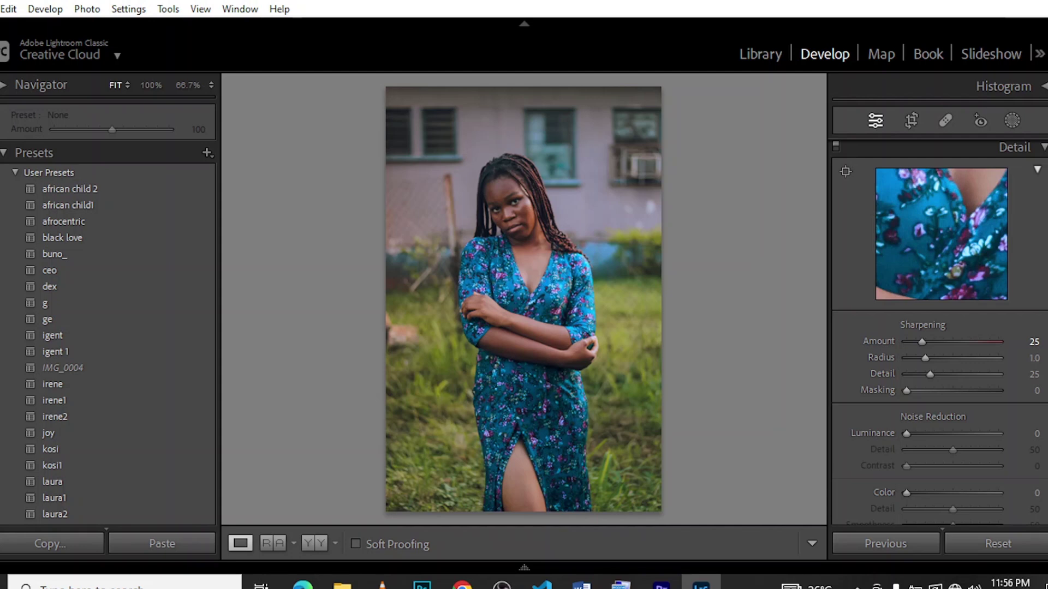
scroll(939, 327, "up", 2)
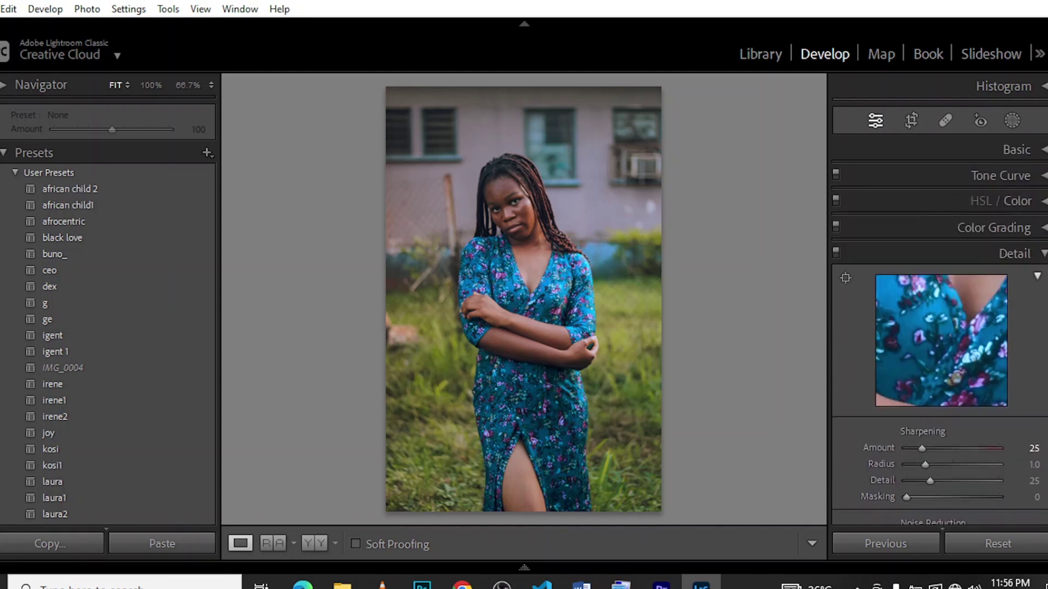
left_click(1017, 252)
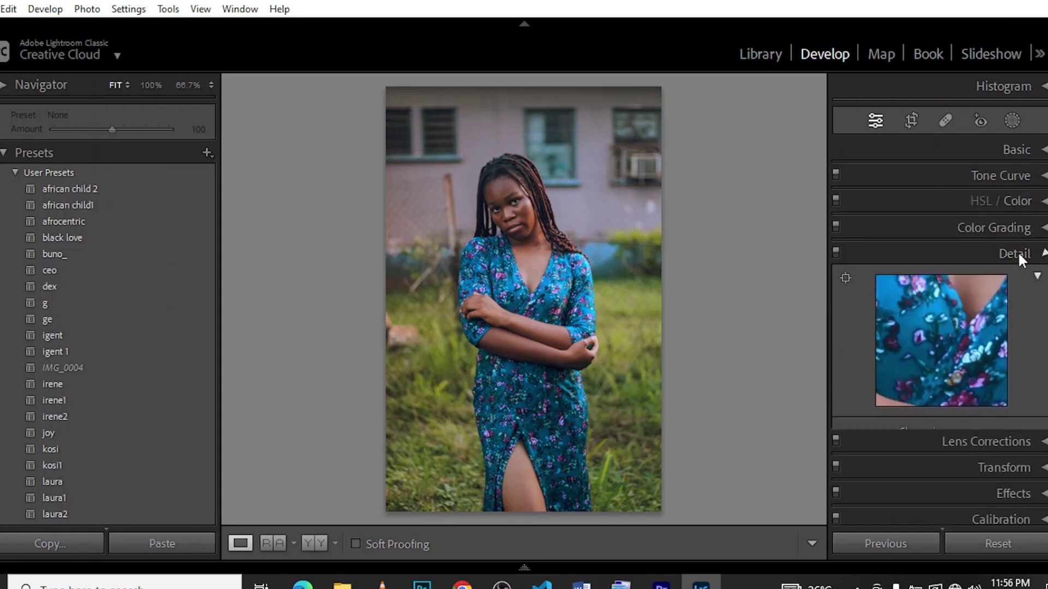
Step: Compare the portrait with the Color Grading adjustments turned off and on
left_click(836, 227)
left_click(836, 228)
left_click(836, 227)
left_click(836, 227)
left_click(836, 228)
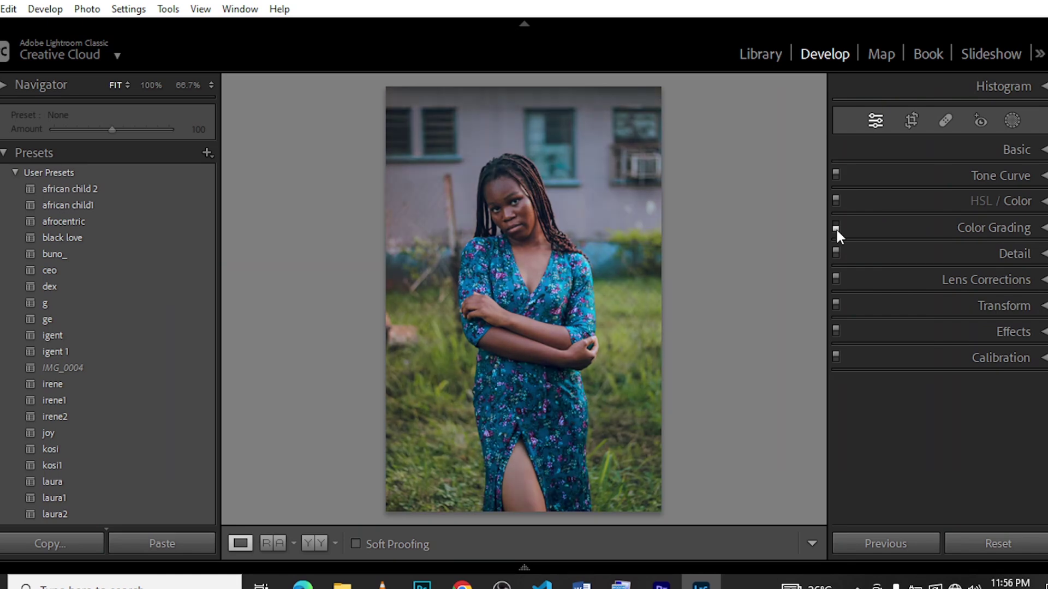
left_click(836, 227)
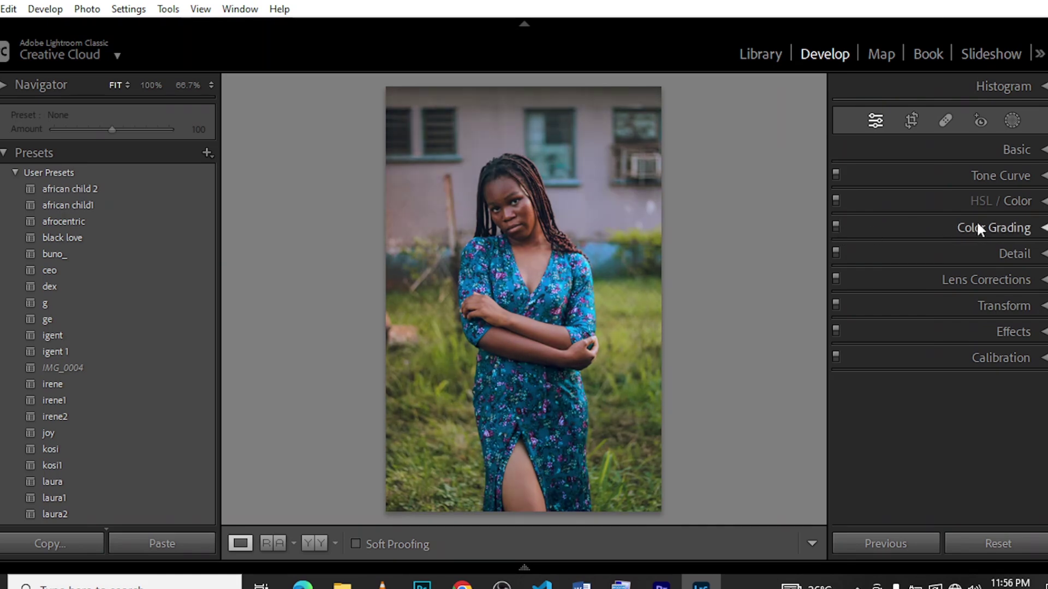
Step: Raise the upper point of the Blue channel tone curve to Input 186 and Output 206
left_click(1016, 172)
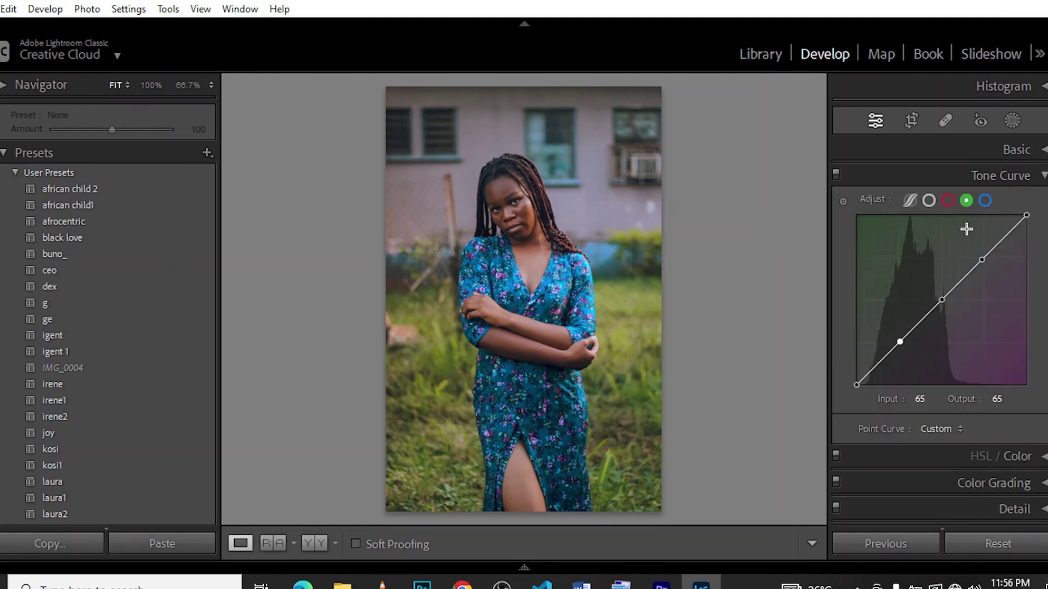
left_click(985, 201)
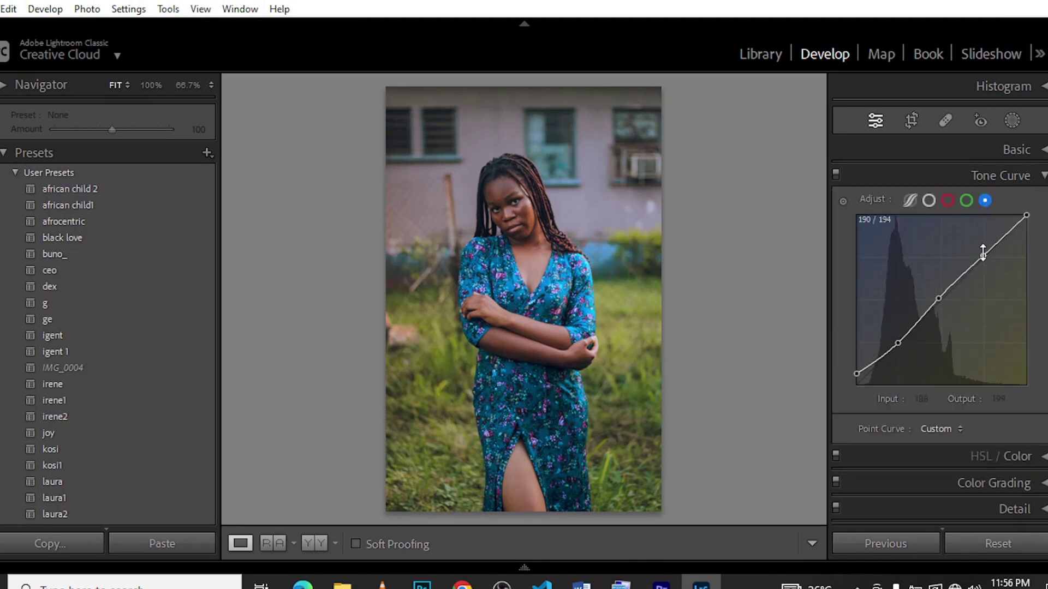
left_click_drag(981, 253, 977, 243)
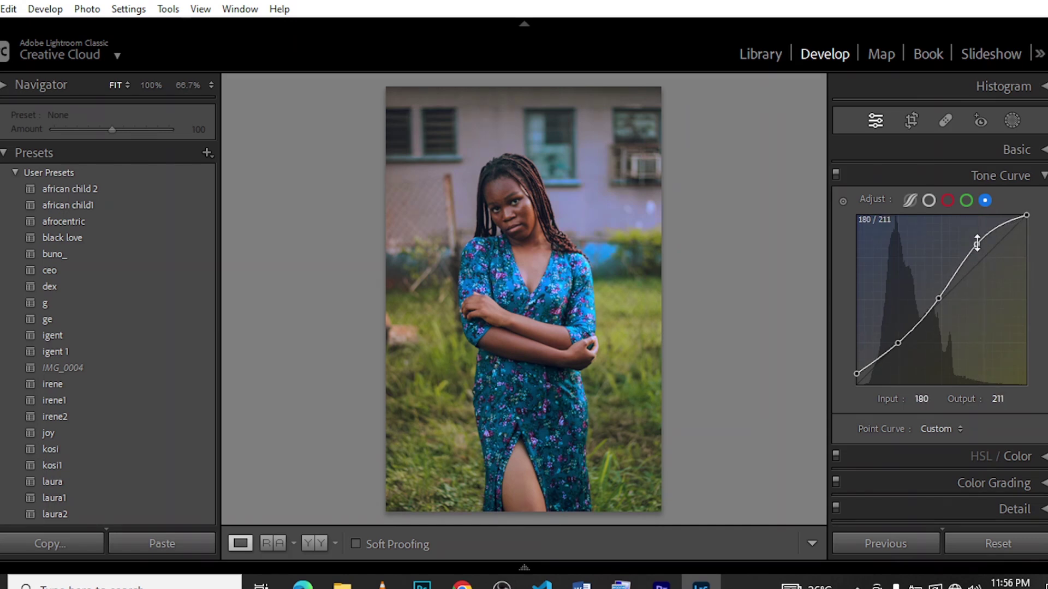
key("ctrl+z")
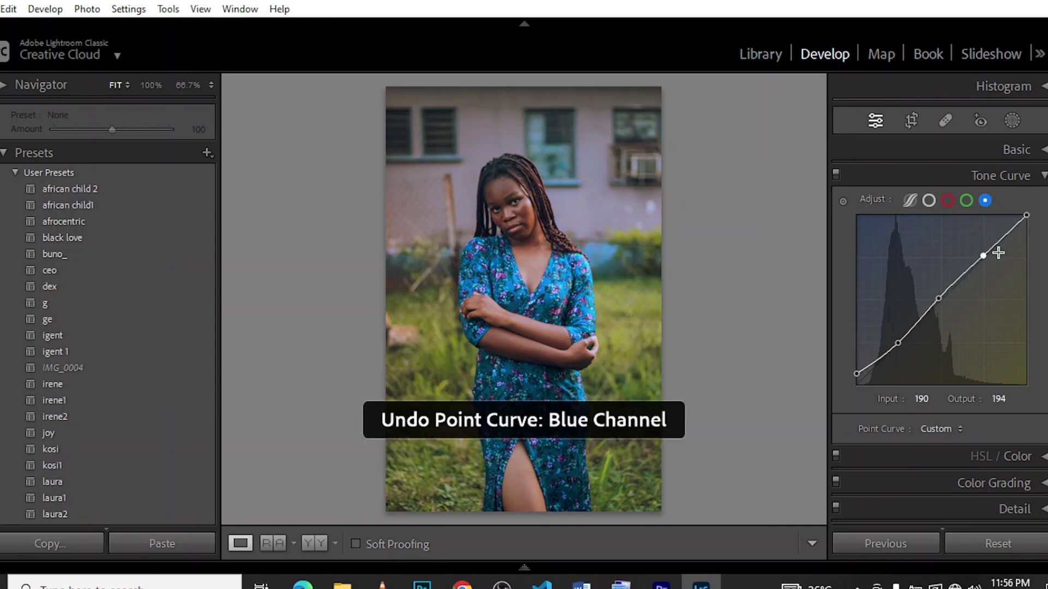
left_click_drag(983, 255, 981, 247)
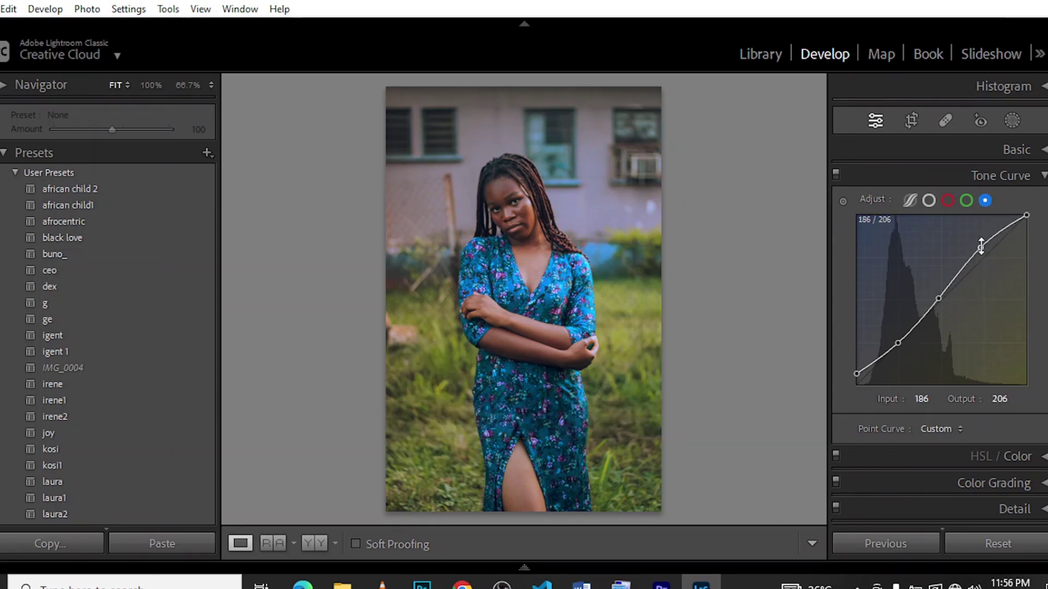
left_click(1030, 177)
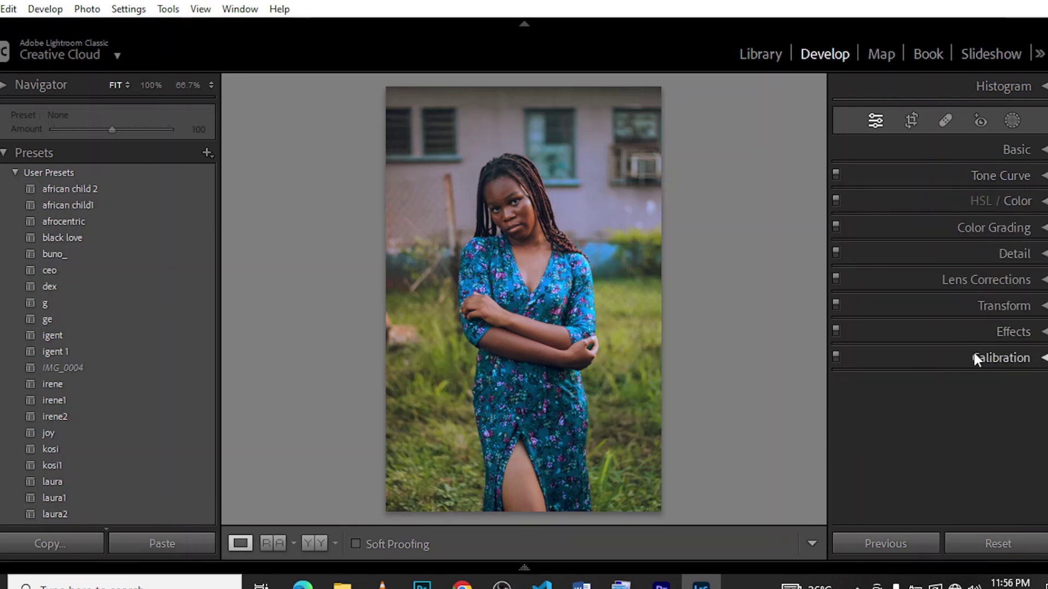
Step: Set the Luminance of the Blue color to +3 in the HSL / Color adjustments
left_click(1022, 202)
left_click_drag(980, 303, 957, 305)
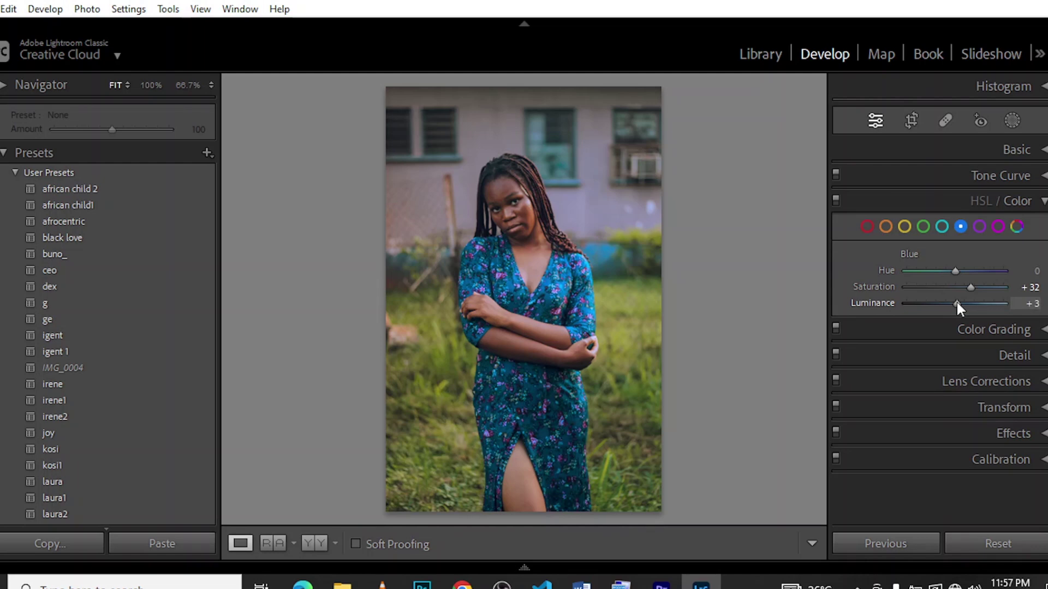
left_click(1017, 200)
left_click(1017, 200)
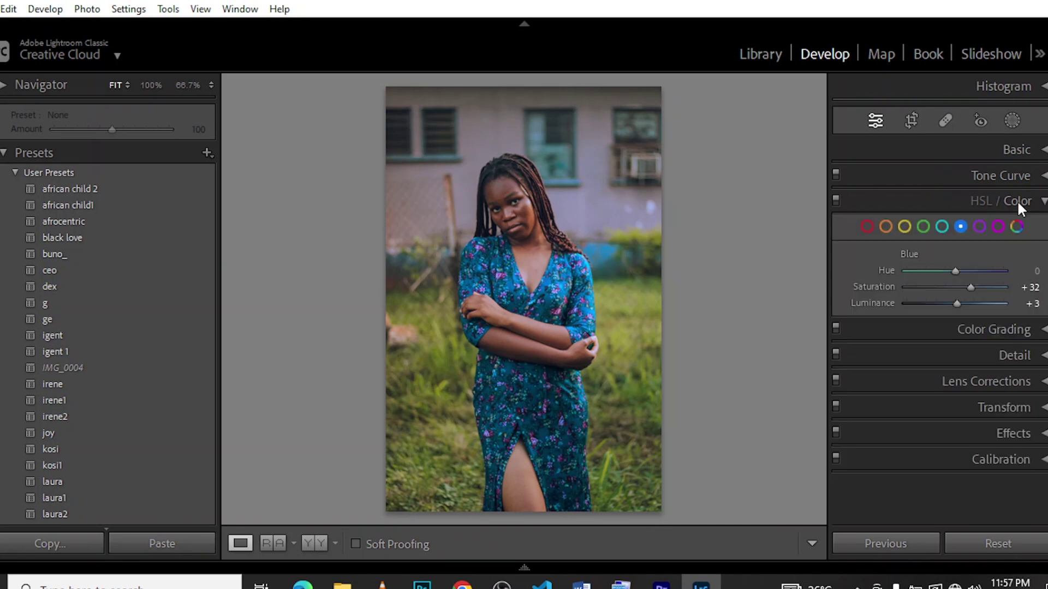
Step: Shift the Hue of the Red color slightly toward orange in the HSL / Color adjustments
left_click(886, 225)
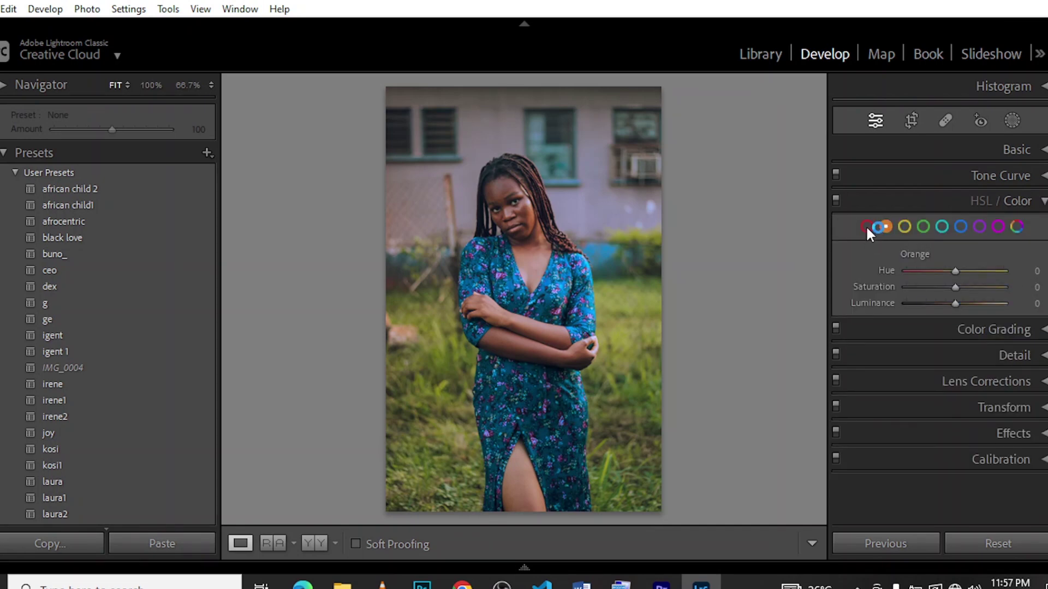
left_click(867, 227)
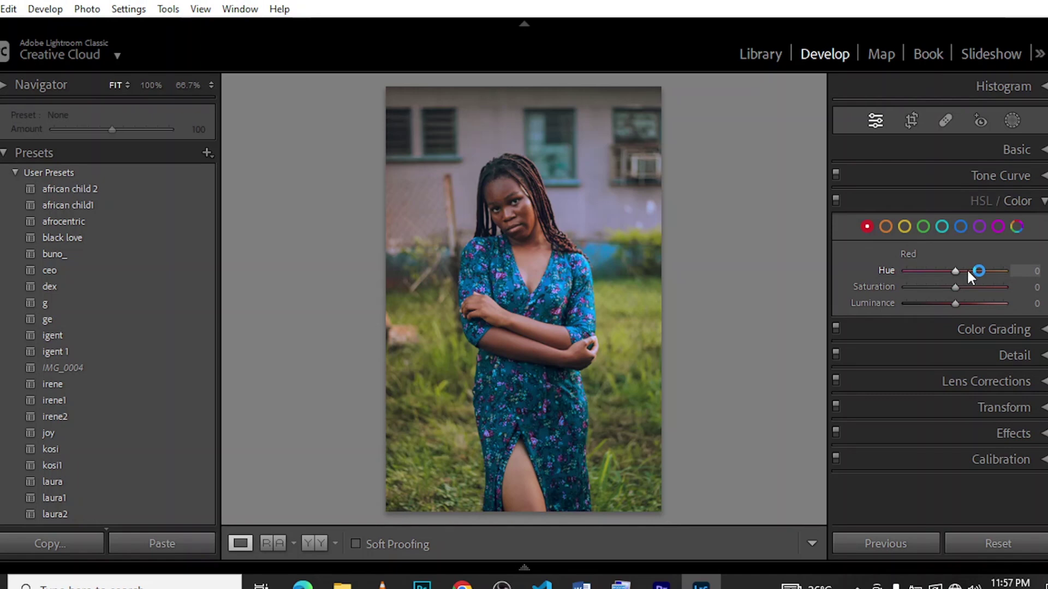
left_click(966, 271)
left_click_drag(964, 269, 958, 270)
Step: Set the Hue of the Orange color to +7 and its Luminance to +7
left_click(885, 226)
left_click(961, 271)
mouse_move(961, 270)
left_mouse_down()
mouse_move(980, 269)
mouse_move(958, 270)
left_mouse_up()
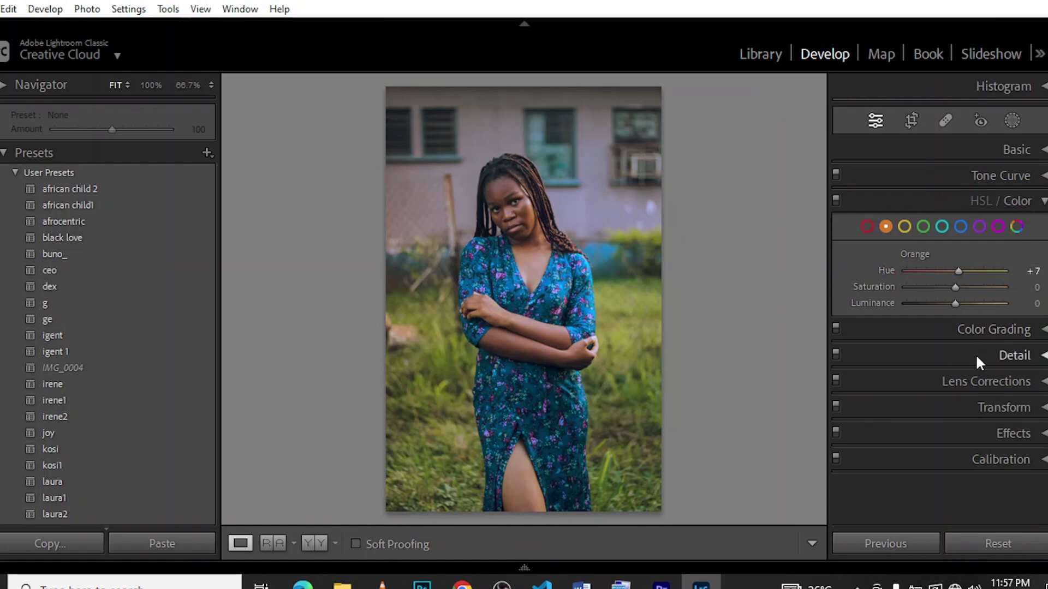
left_click_drag(955, 304, 974, 304)
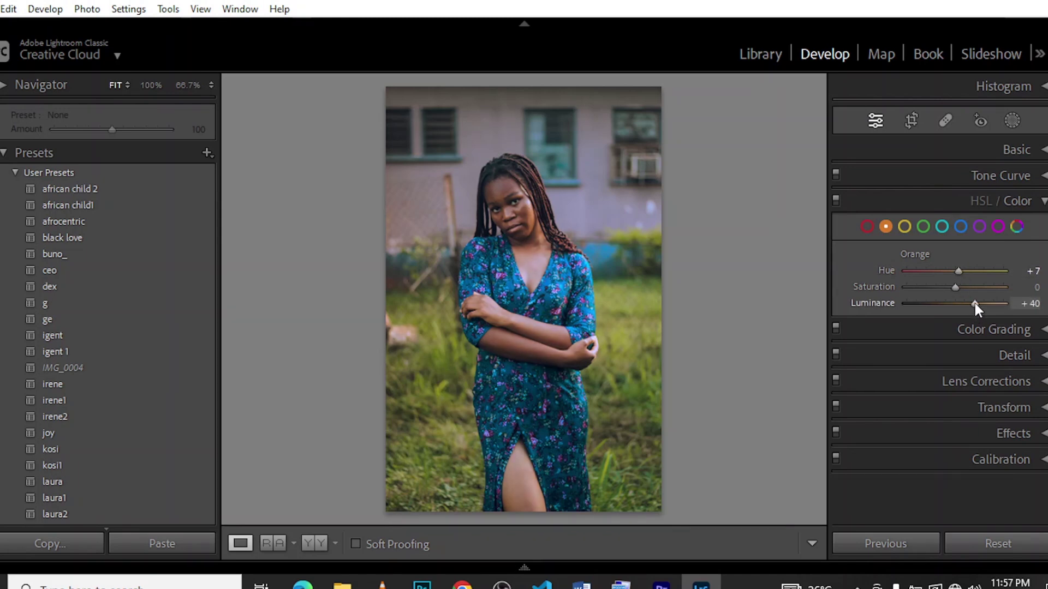
double_click(974, 301)
left_click_drag(954, 304, 941, 285)
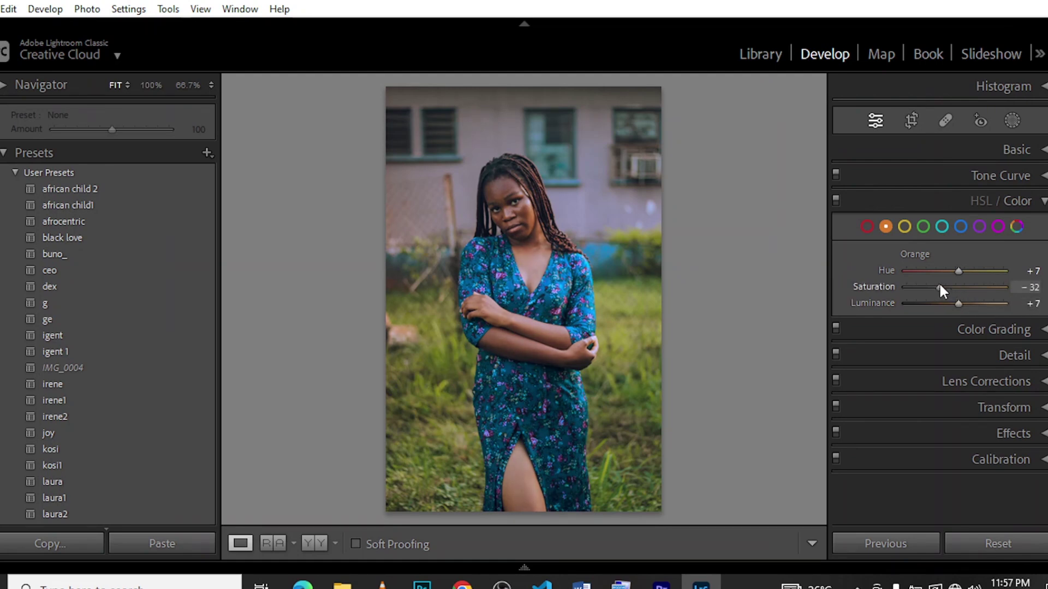
Step: Reset the Saturation of the Orange color and set it to -3
double_click(939, 285)
left_click_drag(954, 286, 949, 286)
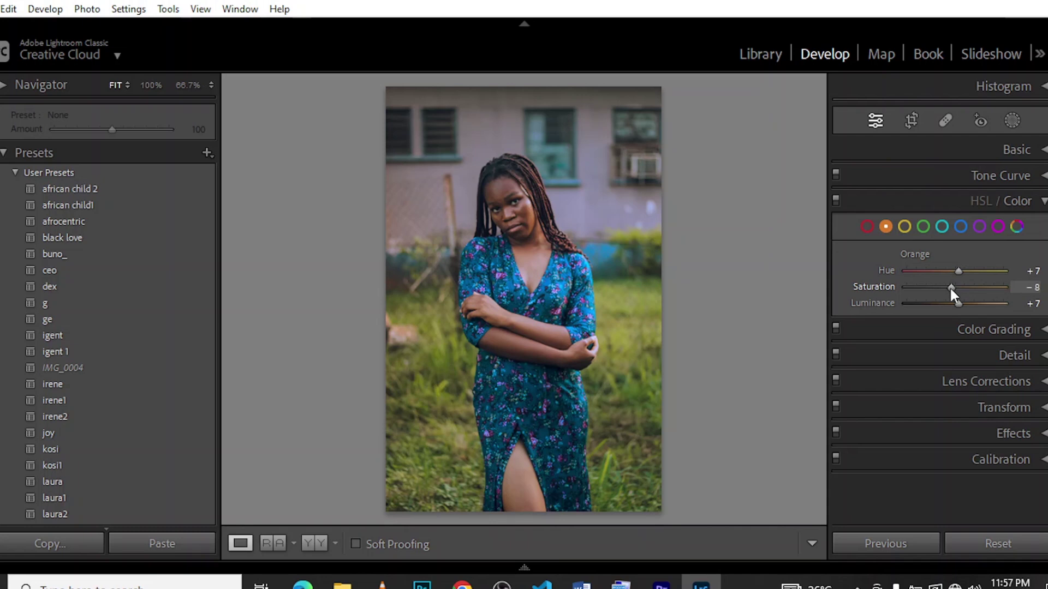
left_click_drag(949, 287, 953, 287)
left_click(1021, 201)
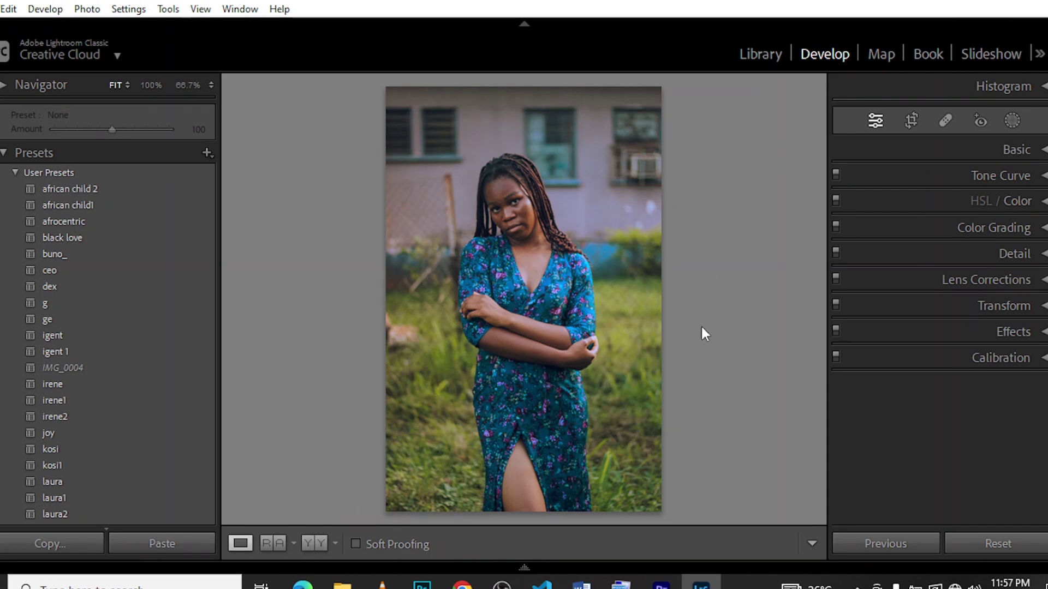
Step: Add a post-crop vignette with an Amount of -14 in the Effects settings
left_click(1014, 332)
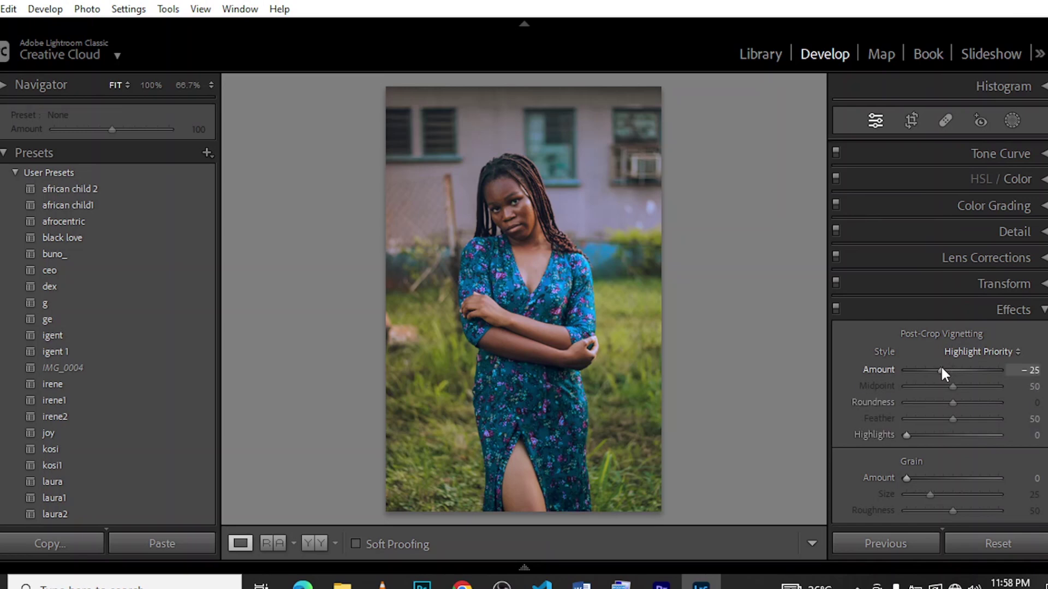
left_click(940, 365)
left_click_drag(941, 367, 945, 370)
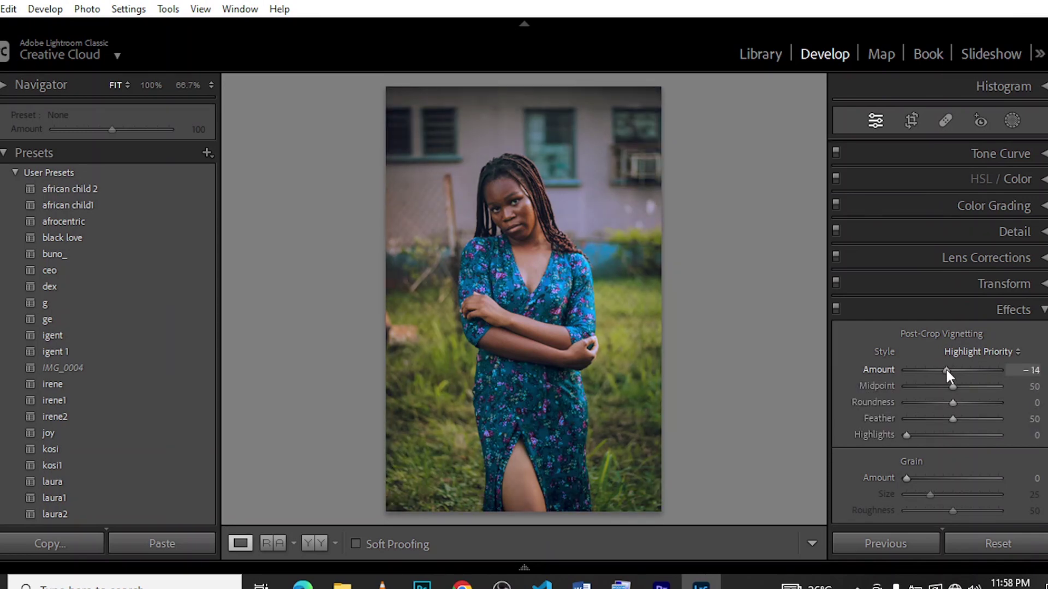
left_click(996, 313)
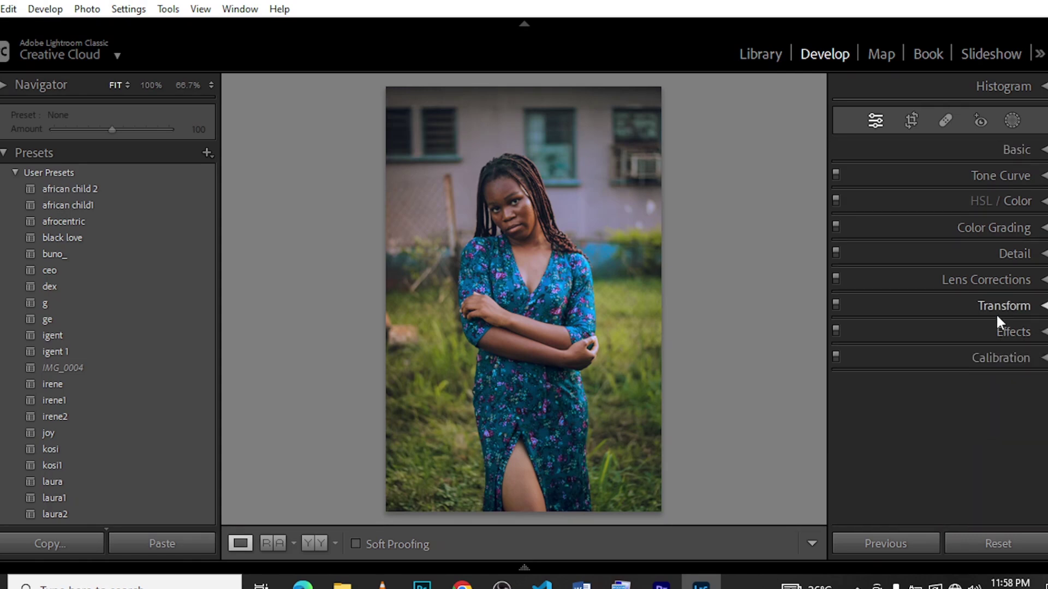
Step: Set the Texture to -25 in the Basic adjustments
left_click(1019, 149)
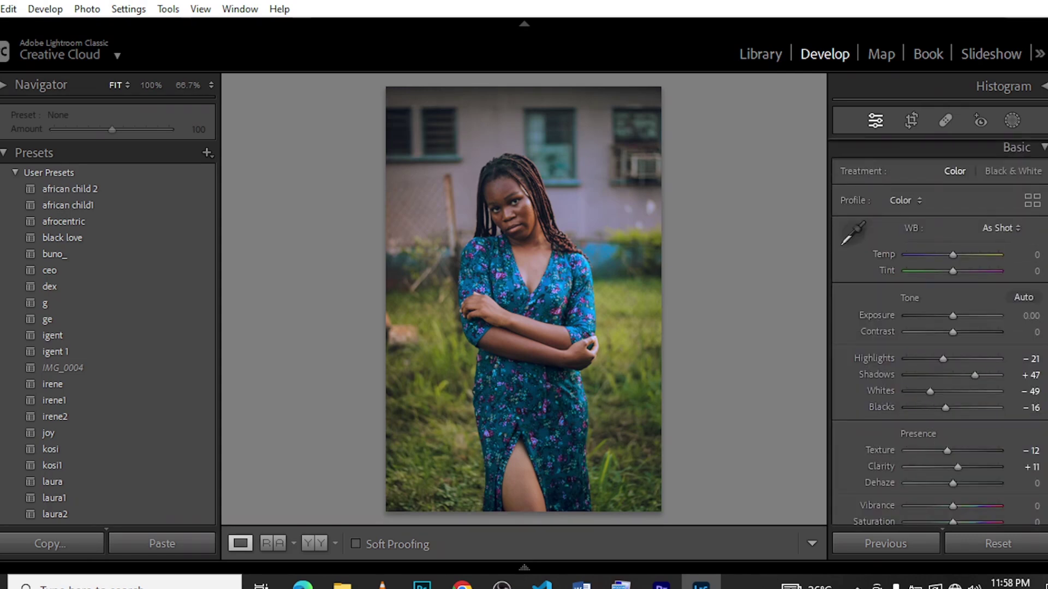
scroll(914, 342, "down", 3)
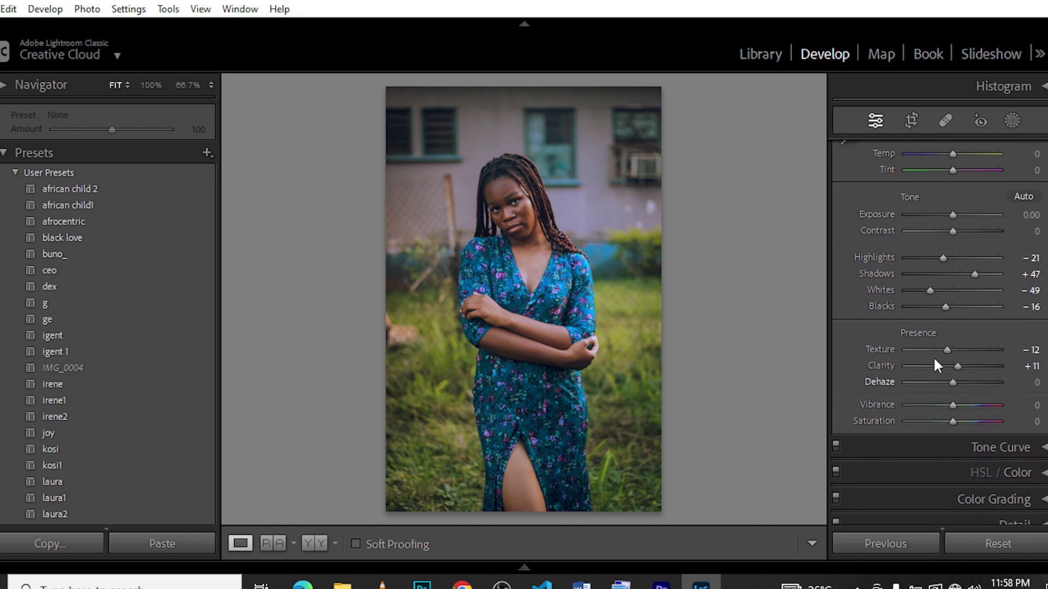
left_click(941, 350)
left_click(941, 349)
Step: Try a slightly negative Dehaze in the Basic adjustments and reset it to 0
left_click(943, 382)
left_click_drag(944, 382, 950, 386)
double_click(950, 384)
scroll(1008, 138, "up", 3)
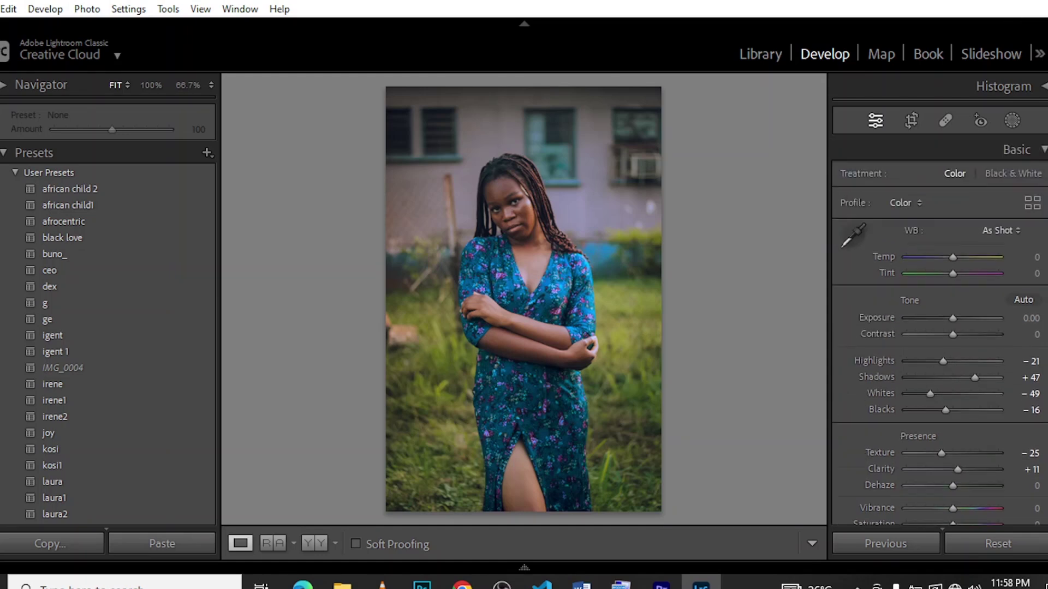
left_click(1012, 150)
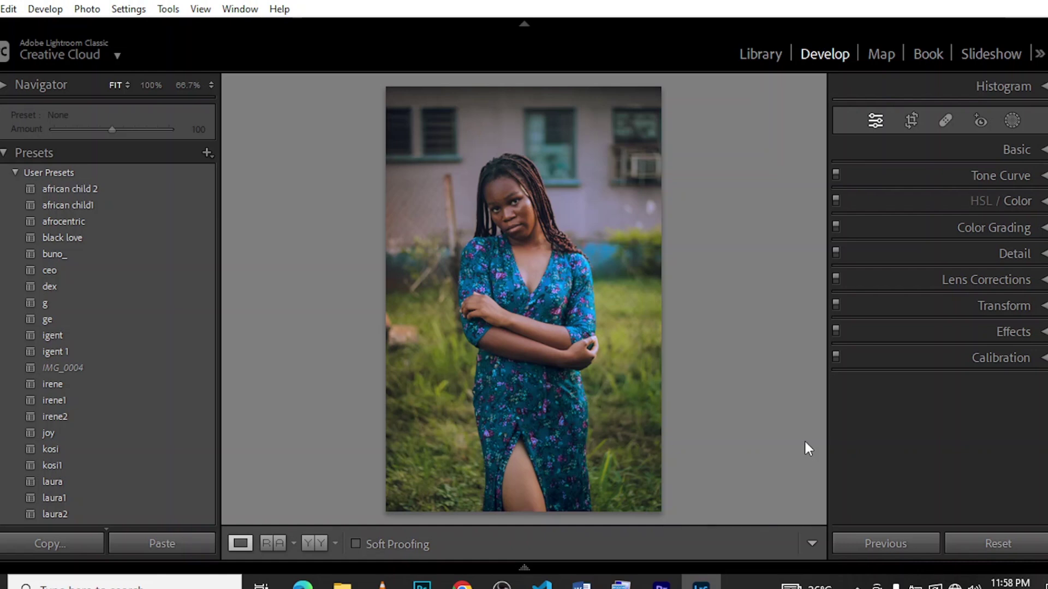
Step: Set the Hue of the Yellow color to +97 in the HSL / Color adjustments
left_click(1015, 201)
left_click(906, 228)
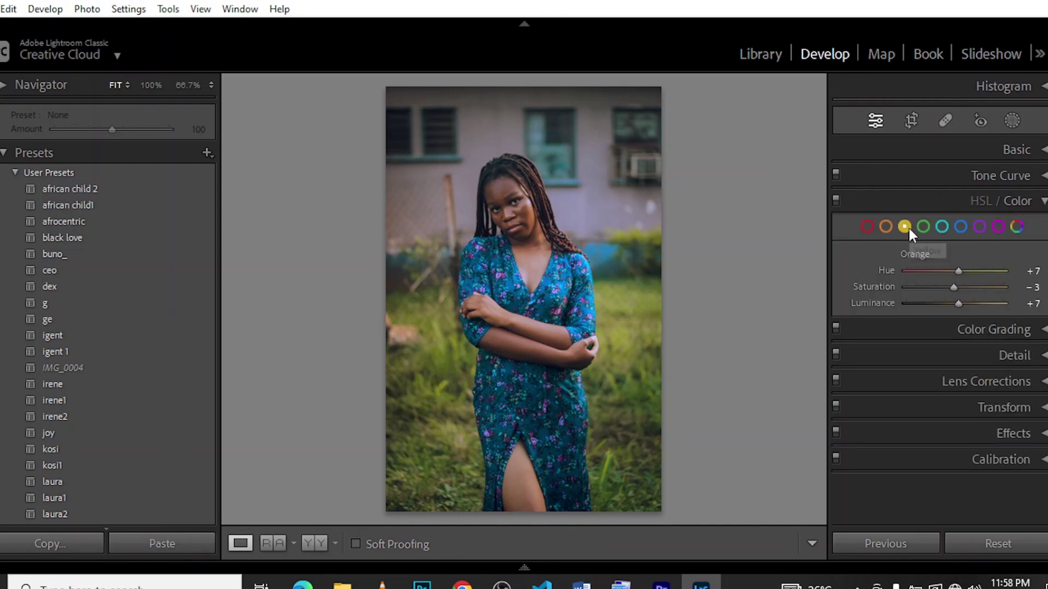
left_click(929, 271)
left_click_drag(926, 270, 1036, 277)
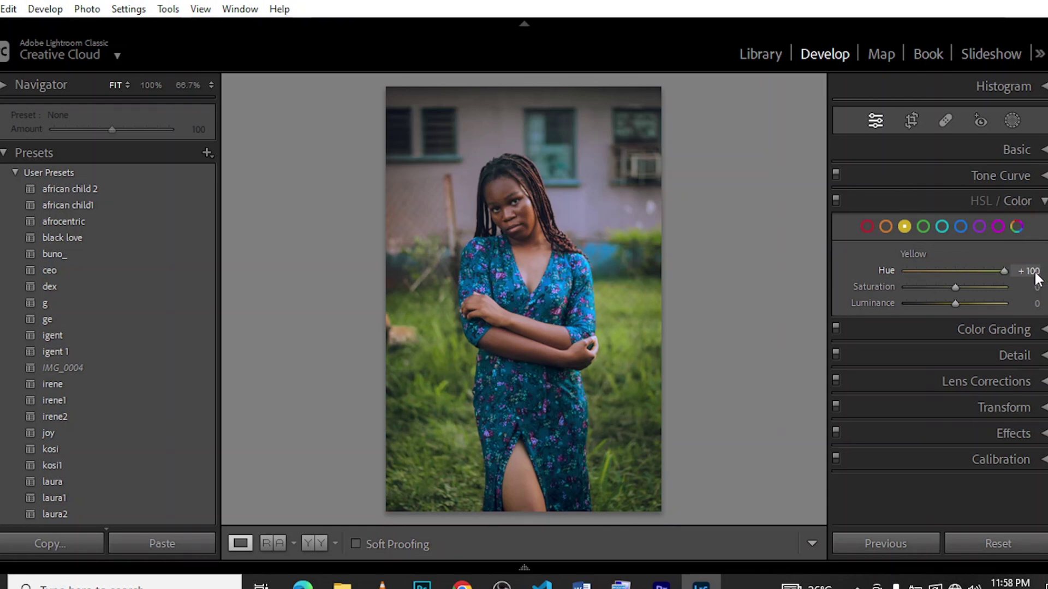
left_click(1030, 271)
type("77")
key("Return")
key("ctrl+z")
key("Down")
key("Down")
key("Down")
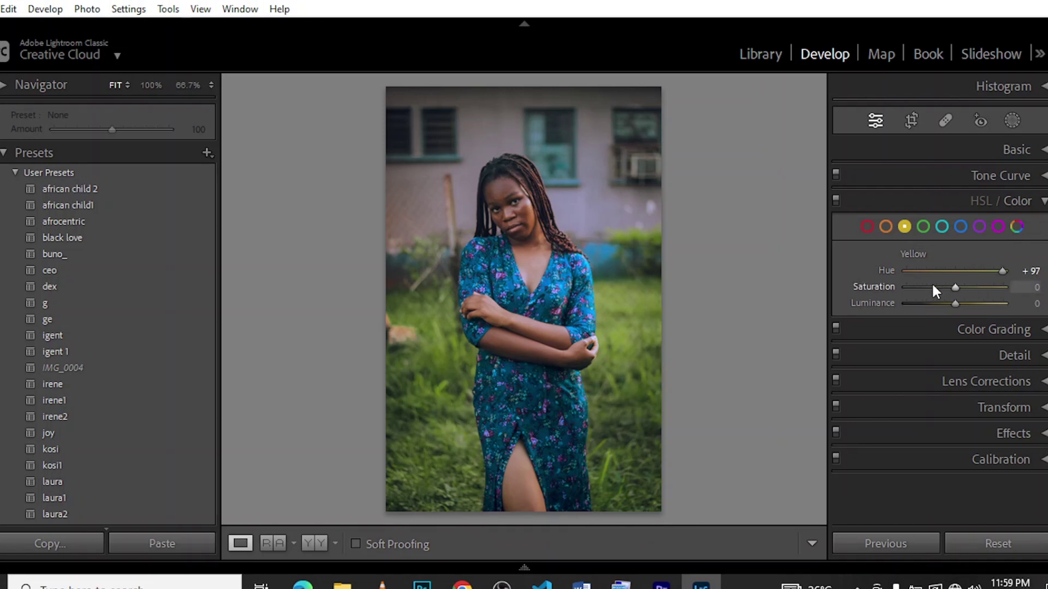
Step: Set the Saturation of the Yellow color to +17 and its Luminance to -33
left_click(970, 285)
left_click_drag(971, 285, 938, 306)
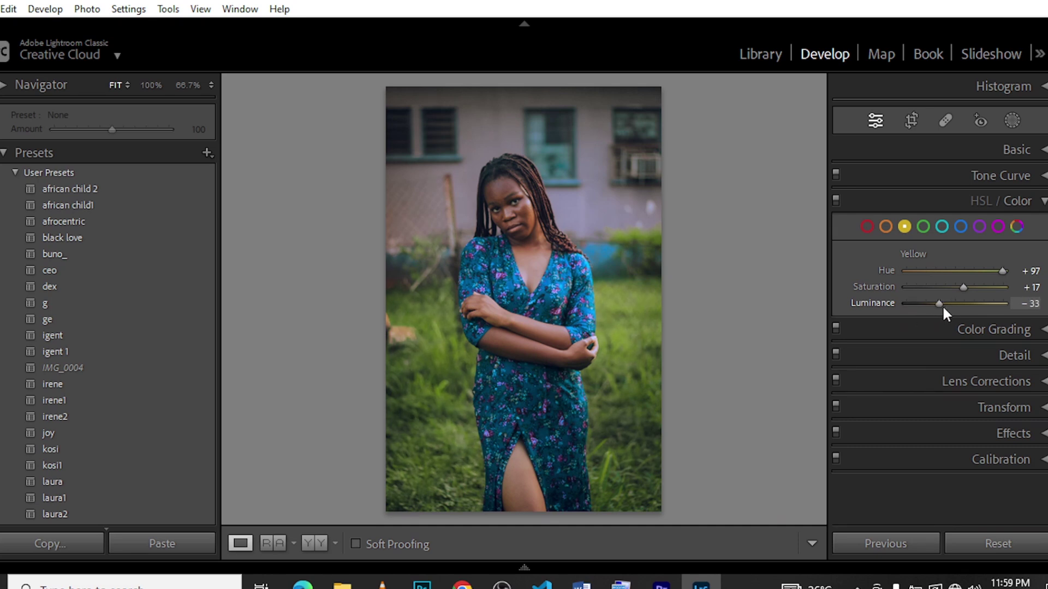
left_click(1019, 201)
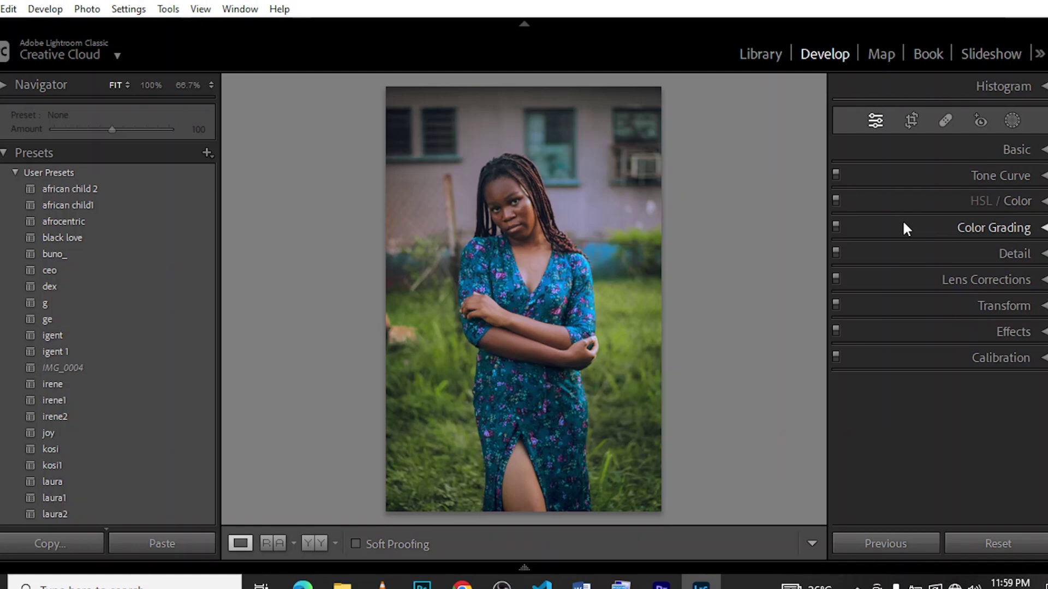
Step: Compare the portrait before and after the edit in the side-by-side, split and stacked layouts
left_click(307, 546)
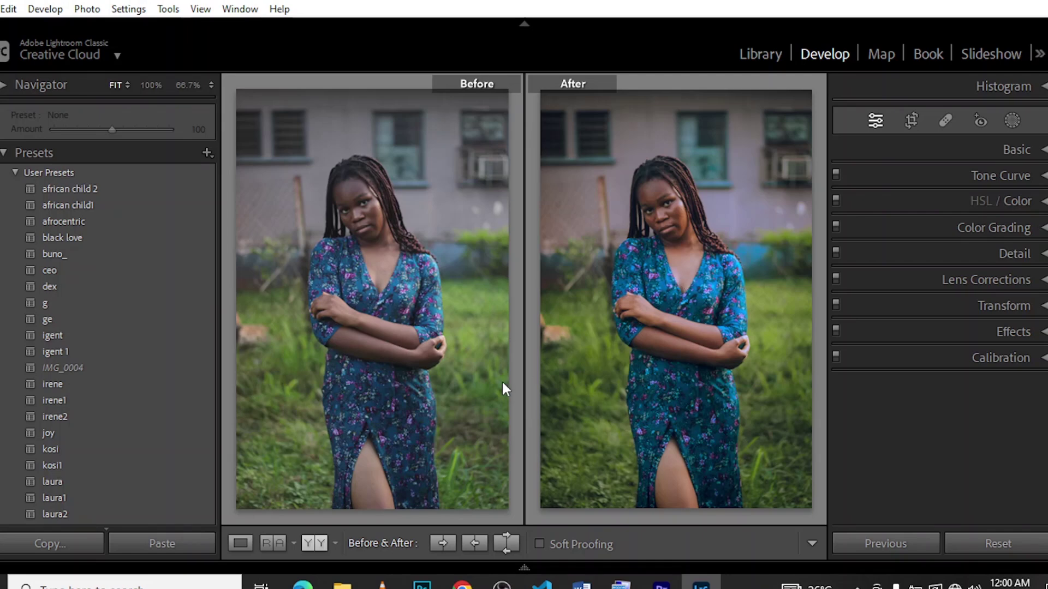
left_click(311, 538)
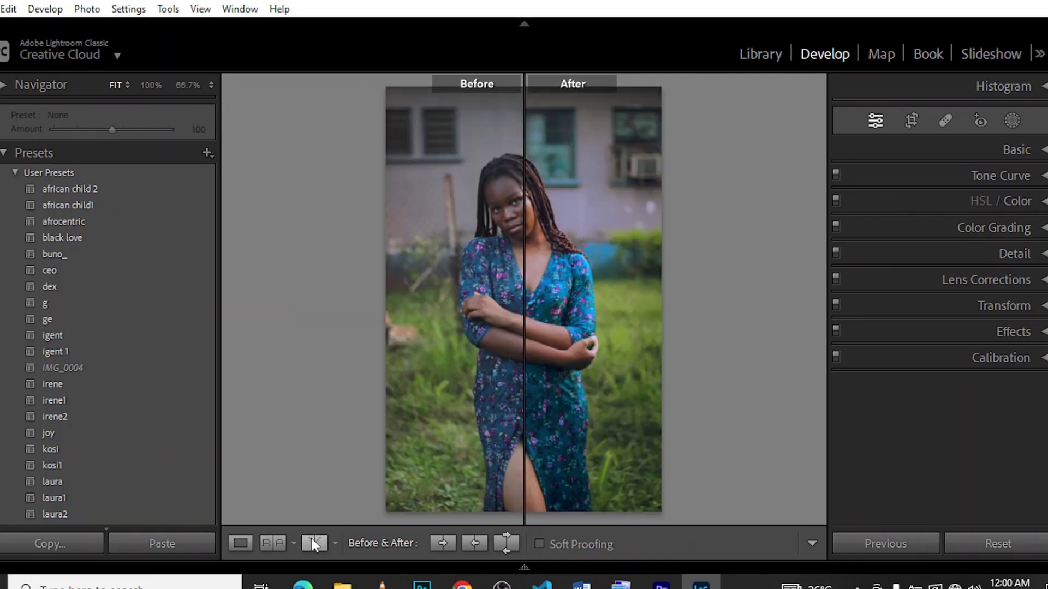
left_click(311, 539)
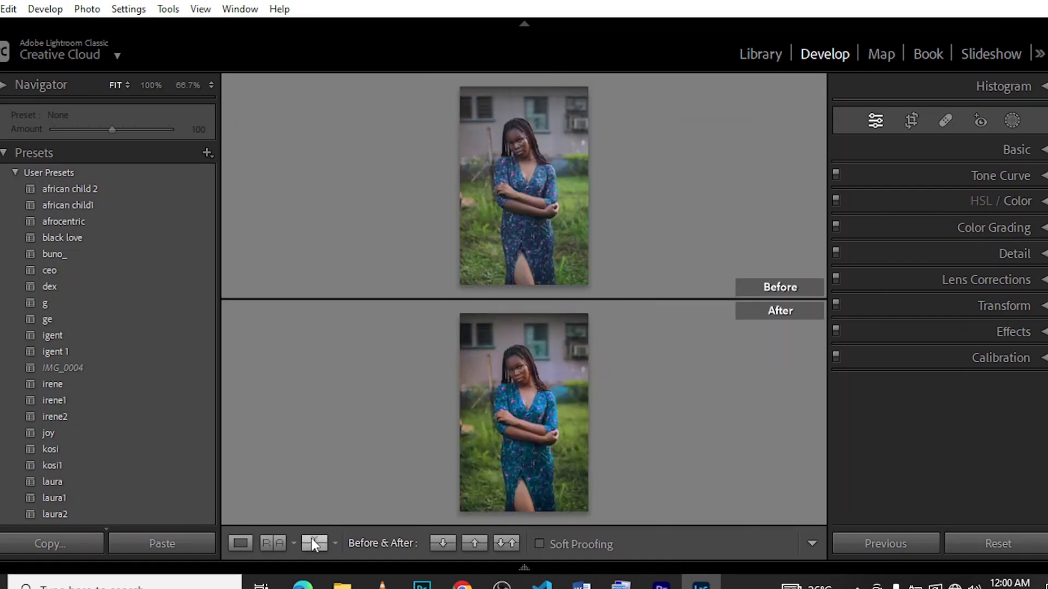
left_click(311, 538)
left_click(311, 539)
left_click(311, 538)
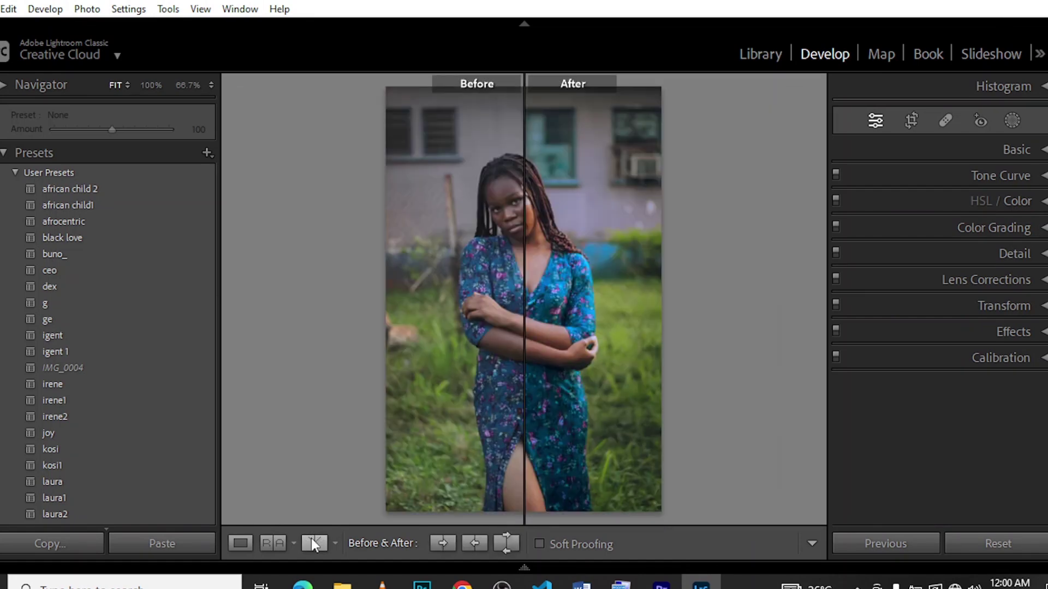
left_click(311, 538)
left_click(311, 538)
left_click(311, 538)
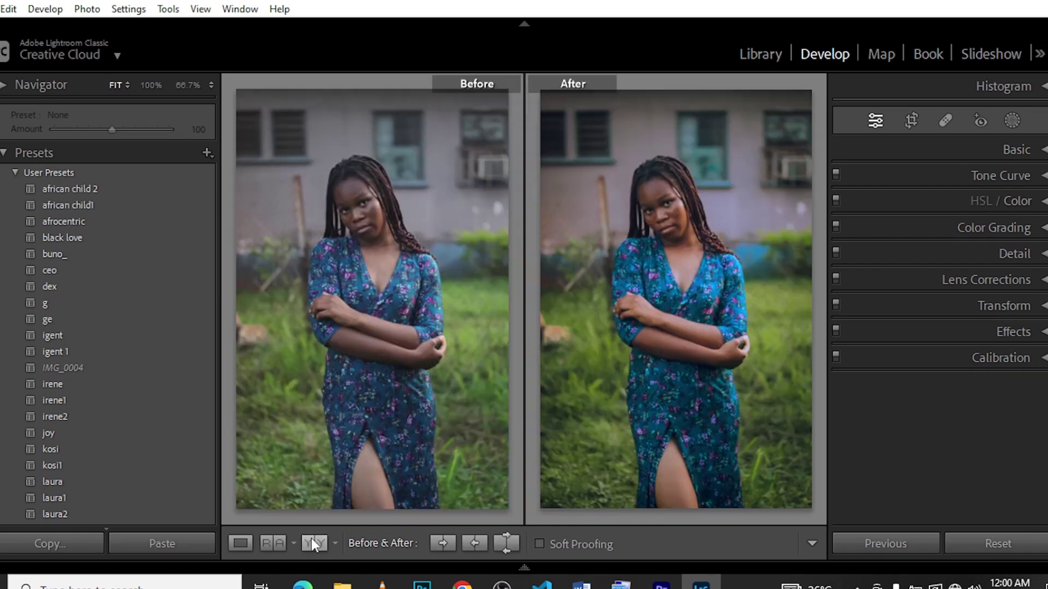
left_click(240, 543)
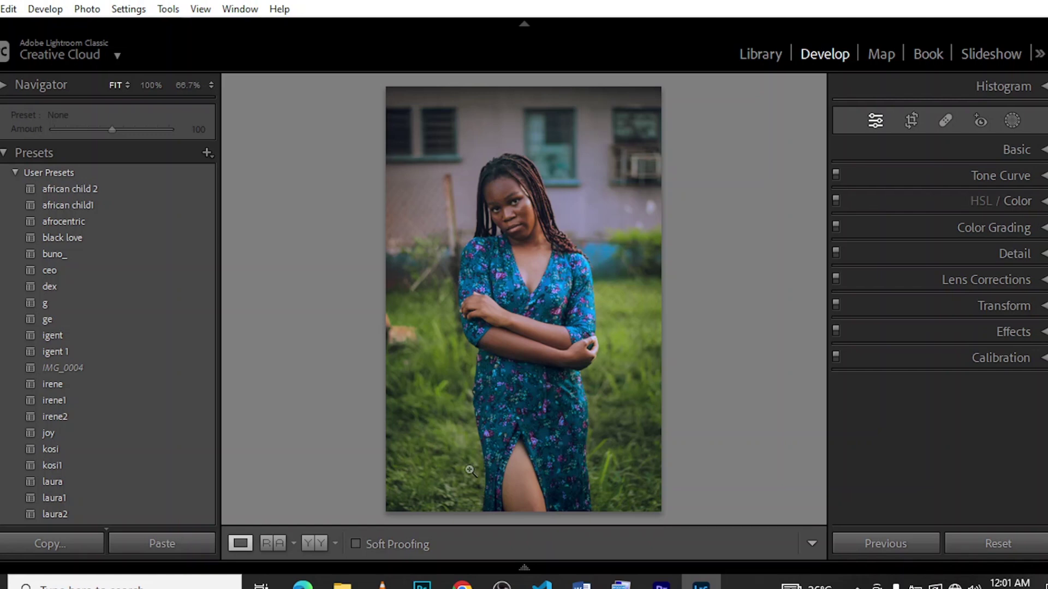
left_click(317, 548)
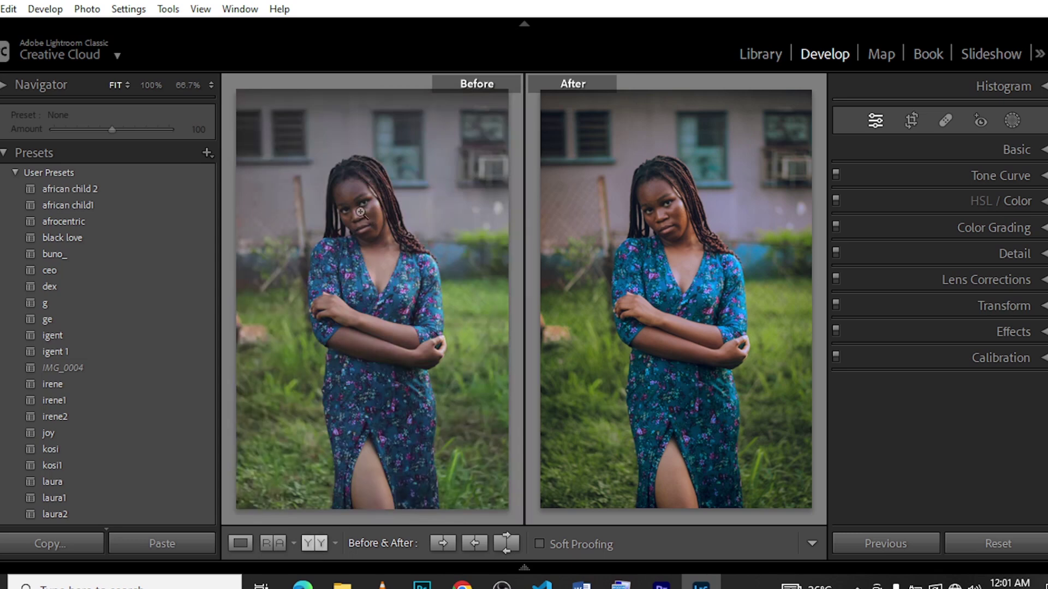